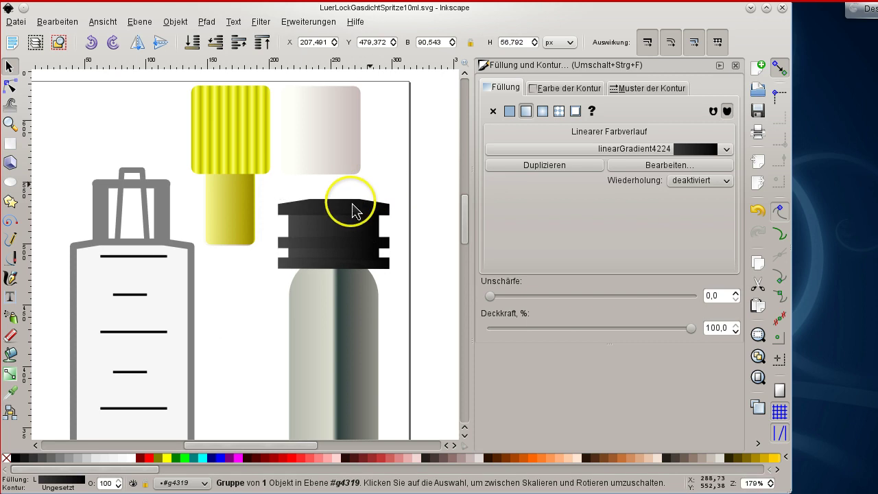
Move the black stopper's top disc and central body upward as individual objects inside their group
{"action": "left_click", "coordinate": [350, 214]}
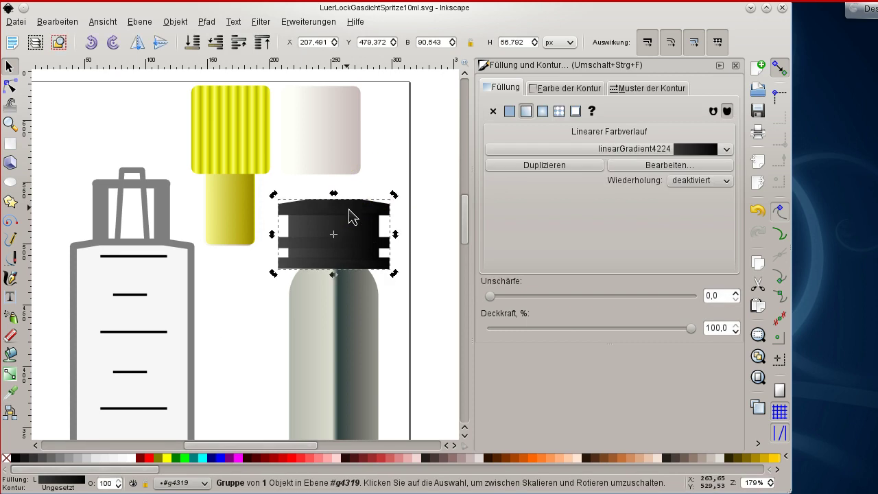
{"action": "key", "text": "Escape"}
{"action": "left_click", "coordinate": [350, 214]}
{"action": "key", "text": "Escape"}
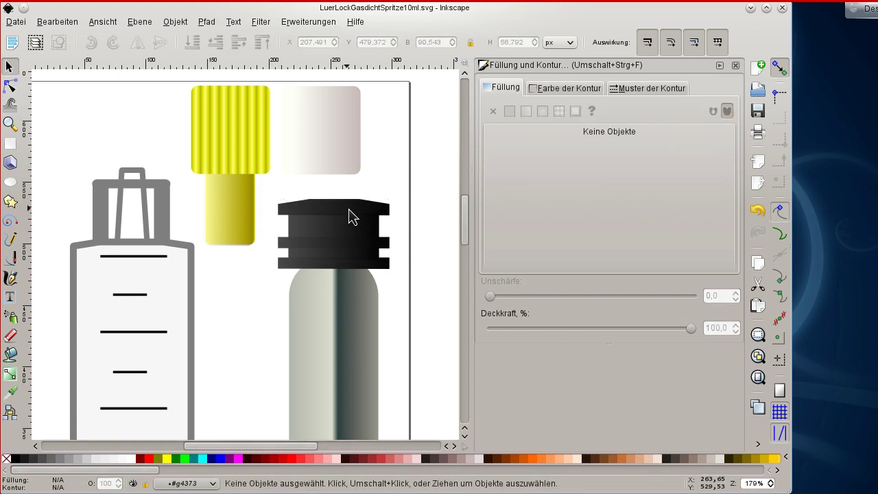
{"action": "left_click", "coordinate": [350, 214], "text": "ctrl"}
{"action": "mouse_move", "coordinate": [350, 214]}
{"action": "left_mouse_down"}
{"action": "mouse_move", "coordinate": [350, 197]}
{"action": "mouse_move", "coordinate": [345, 215]}
{"action": "left_mouse_up"}
{"action": "left_click", "coordinate": [382, 236]}
{"action": "left_click", "coordinate": [387, 244]}
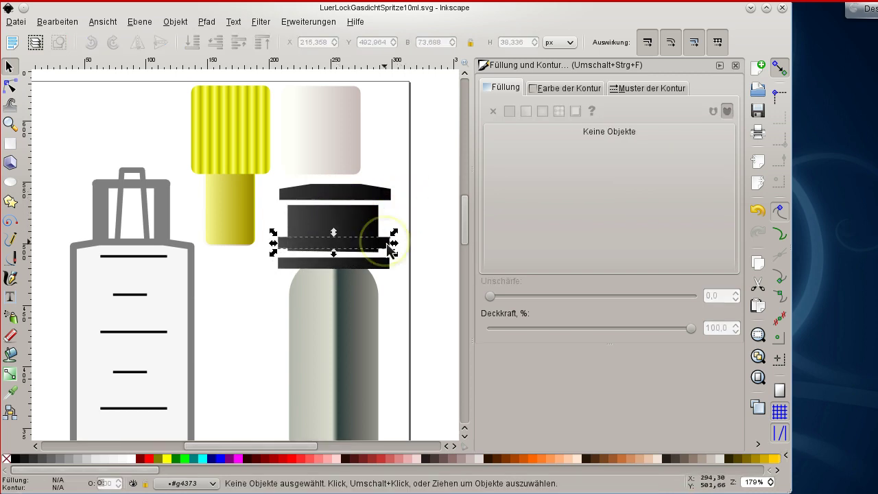
{"action": "left_click", "coordinate": [356, 200]}
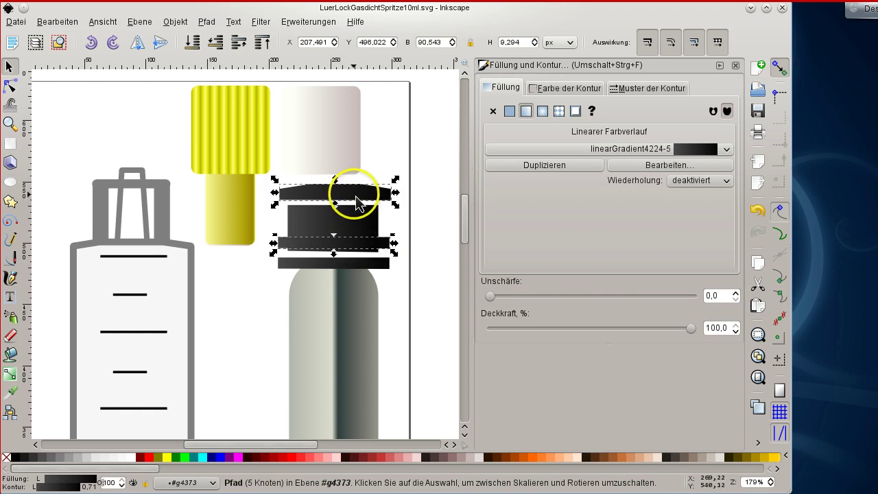
{"action": "left_click", "coordinate": [341, 234]}
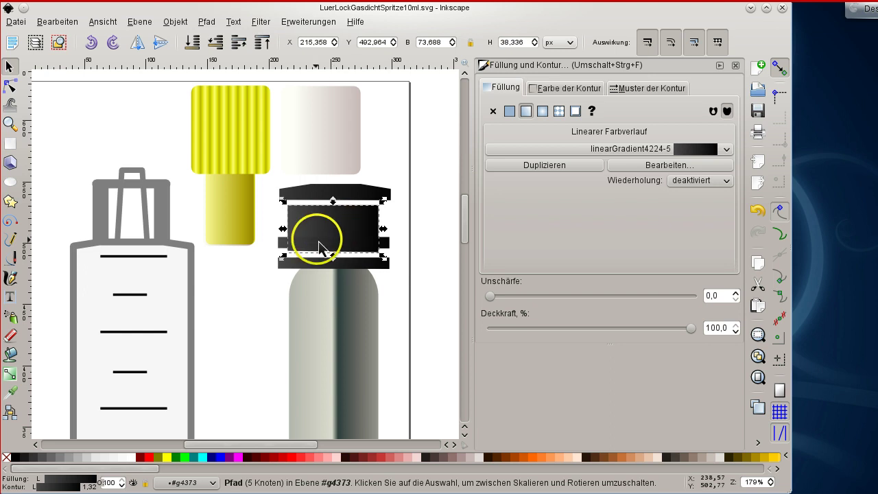
Move the stopper's middle ring slightly upward, and select the central body behind it
{"action": "left_click", "coordinate": [384, 246]}
{"action": "left_click_drag", "start_coordinate": [383, 245], "coordinate": [381, 253]}
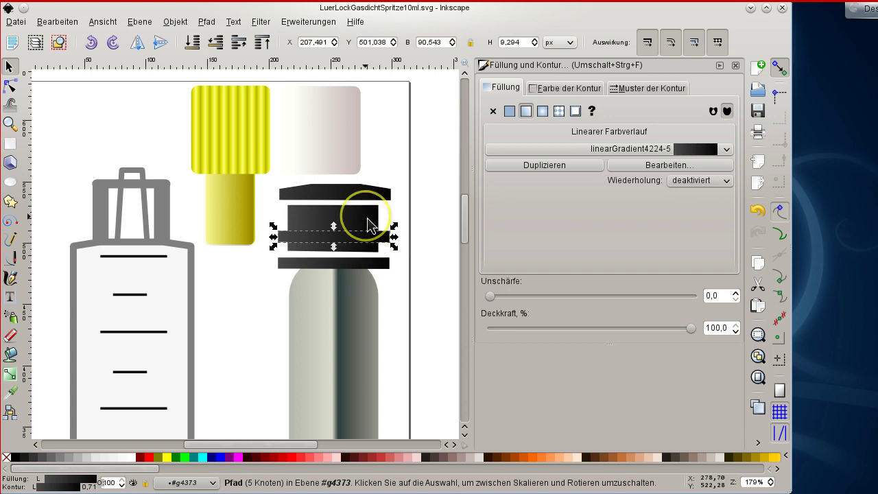
{"action": "left_click", "coordinate": [369, 225]}
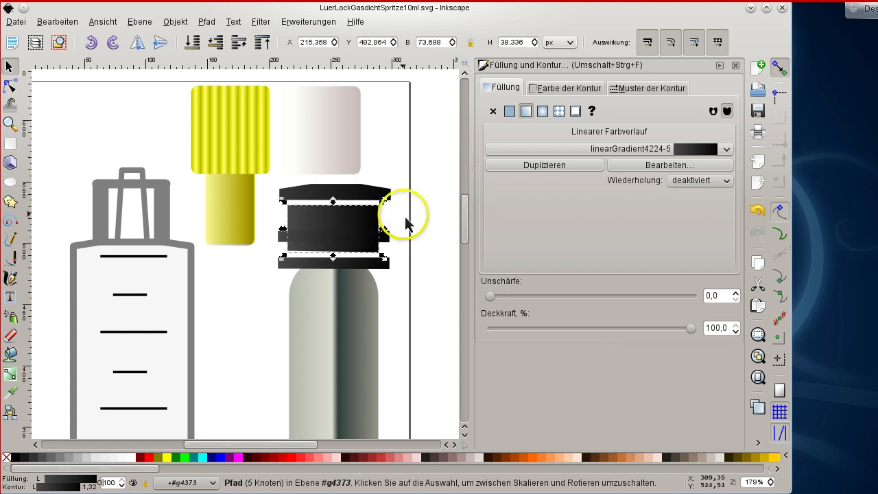
Undo the moves of the stopper parts and of the white overlay back onto the yellow cap, and clear the selection
{"action": "key", "text": "ctrl+z"}
{"action": "key", "text": "ctrl+z"}
{"action": "key", "text": "ctrl+z"}
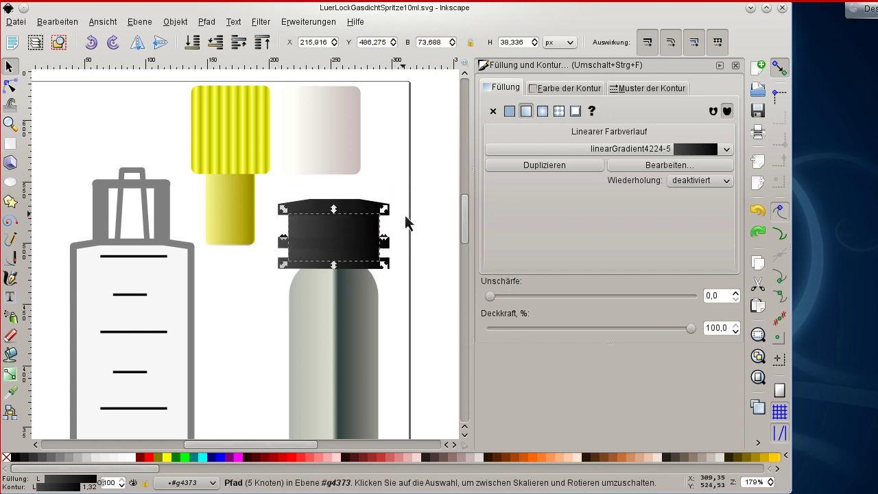
{"action": "key", "text": "ctrl+z"}
{"action": "key", "text": "ctrl+z"}
{"action": "key", "text": "ctrl+z"}
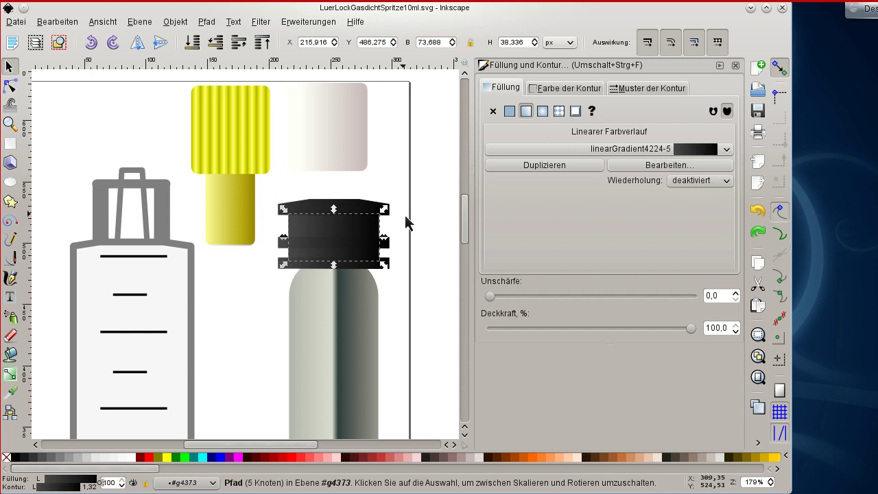
{"action": "left_click", "coordinate": [383, 186]}
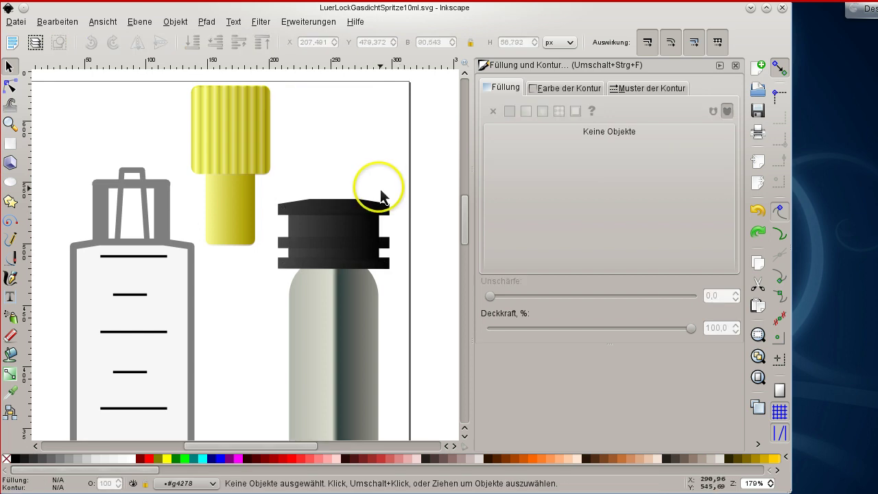
Select the black stopper group and then the grey plunger group, and examine the plunger from its upper end down to the base
{"action": "left_click", "coordinate": [333, 228]}
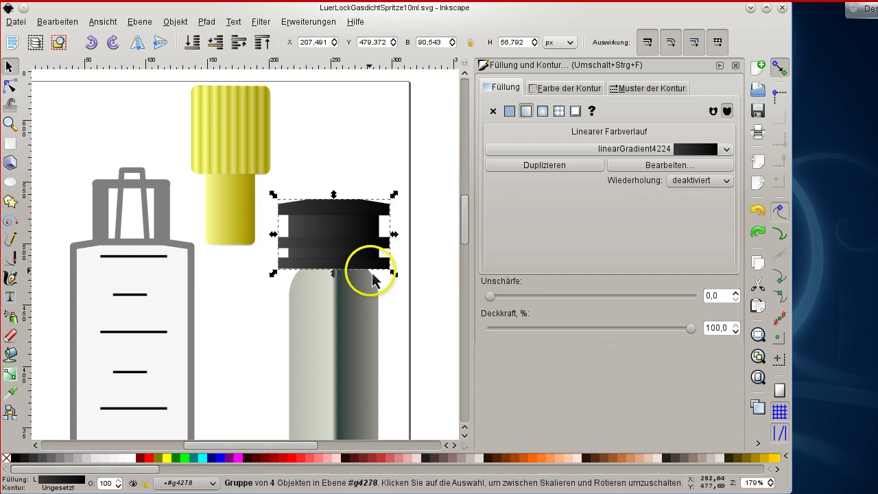
{"action": "left_click", "coordinate": [309, 299]}
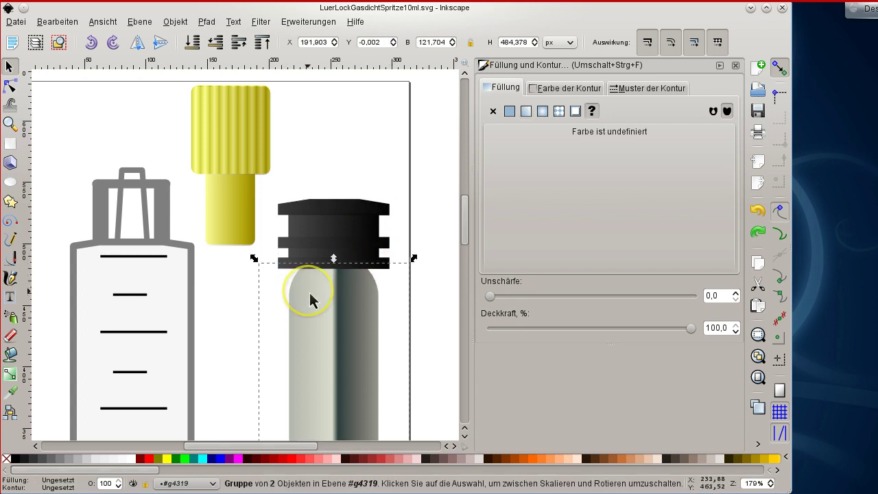
{"action": "scroll", "coordinate": [392, 173], "scroll_direction": "down", "scroll_amount": 6}
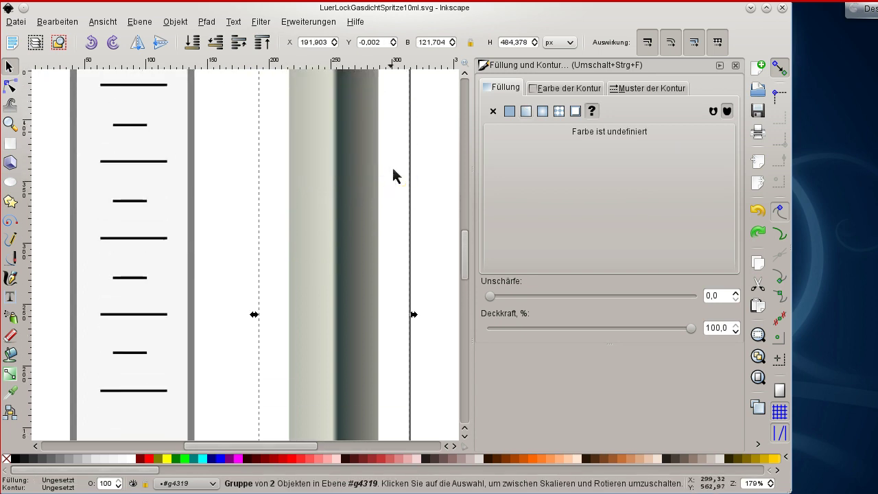
{"action": "scroll", "coordinate": [393, 175], "scroll_direction": "down", "scroll_amount": 4}
{"action": "scroll", "coordinate": [393, 175], "scroll_direction": "down", "scroll_amount": 2, "text": "ctrl"}
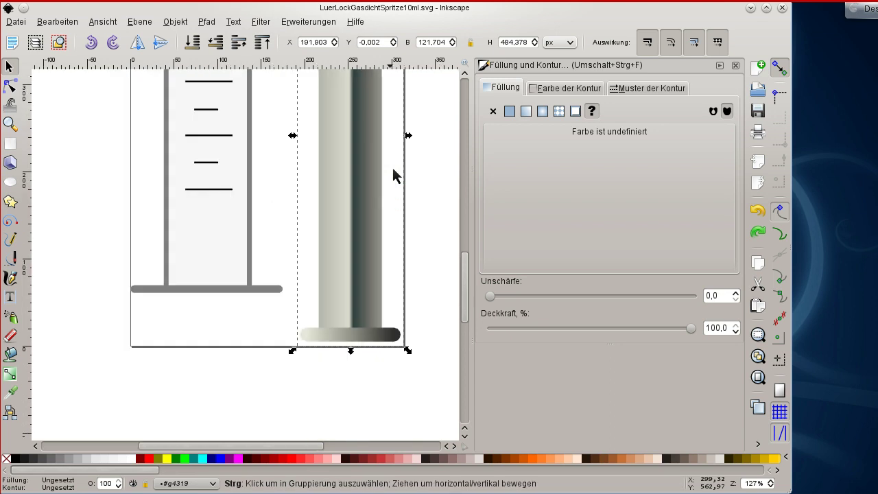
{"action": "scroll", "coordinate": [394, 173], "scroll_direction": "up", "scroll_amount": 4}
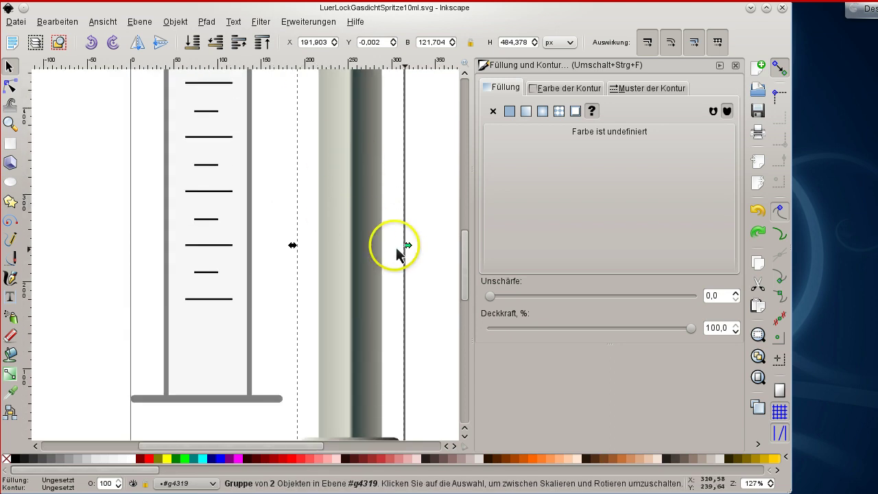
{"action": "scroll", "coordinate": [398, 253], "scroll_direction": "up", "scroll_amount": 2}
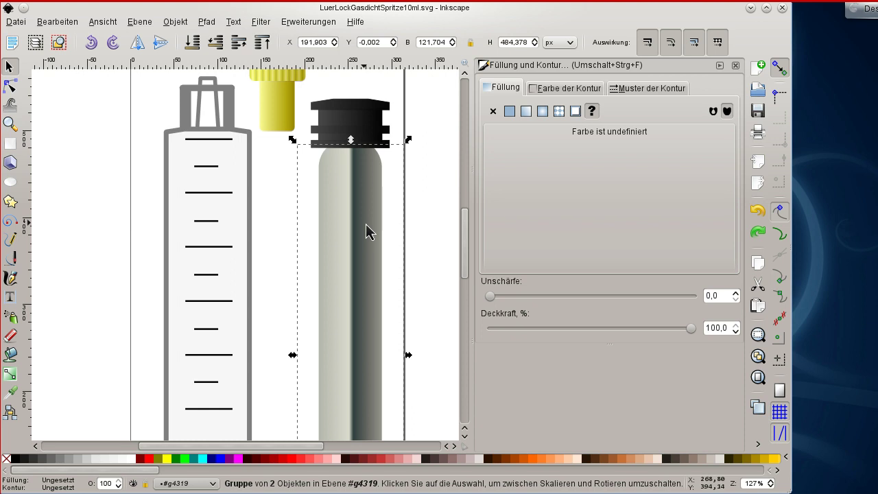
{"action": "scroll", "coordinate": [367, 232], "scroll_direction": "down", "scroll_amount": 12}
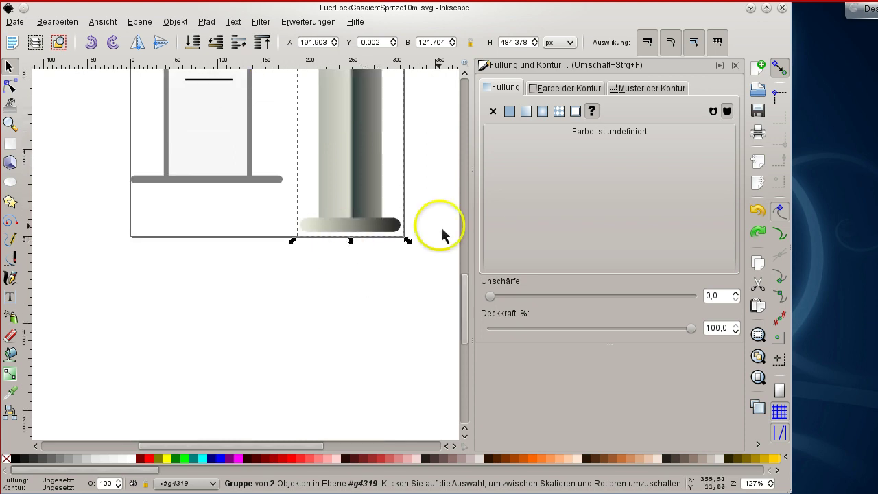
Select the plunger's base plate path inside its group and inspect its gradient handles with the Node tool
{"action": "left_click", "coordinate": [362, 242]}
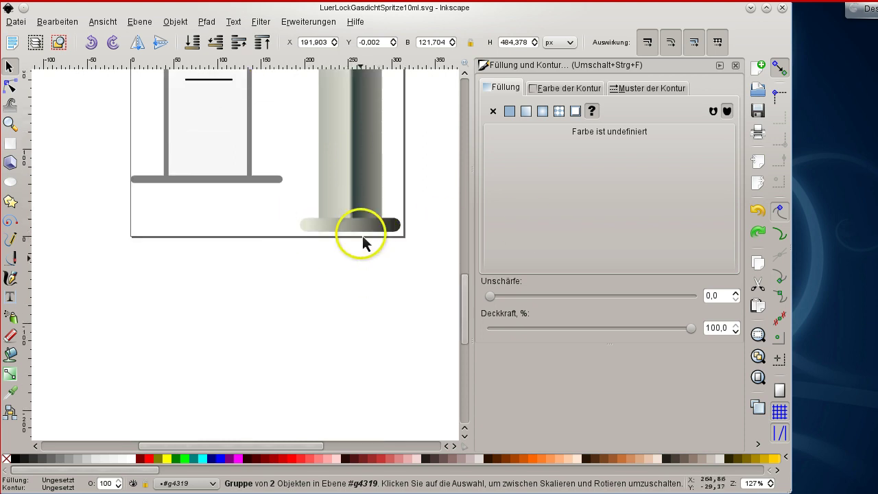
{"action": "left_click", "coordinate": [362, 233], "text": "ctrl"}
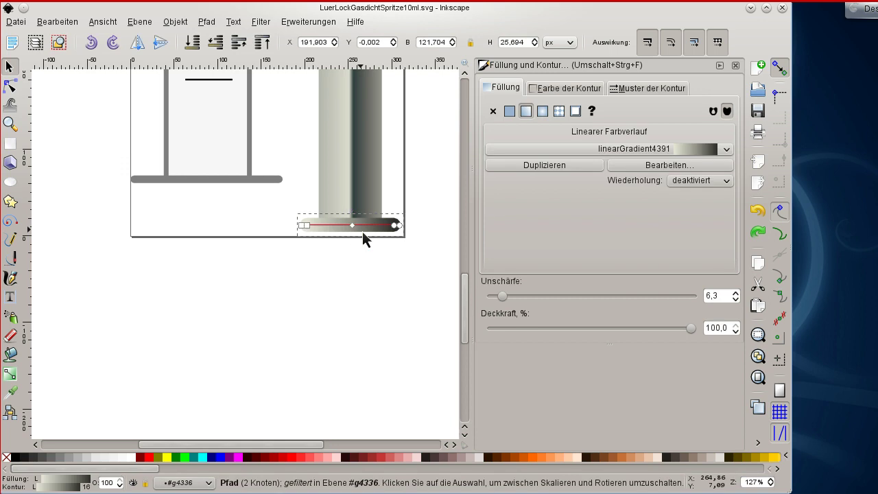
{"action": "key", "text": "n"}
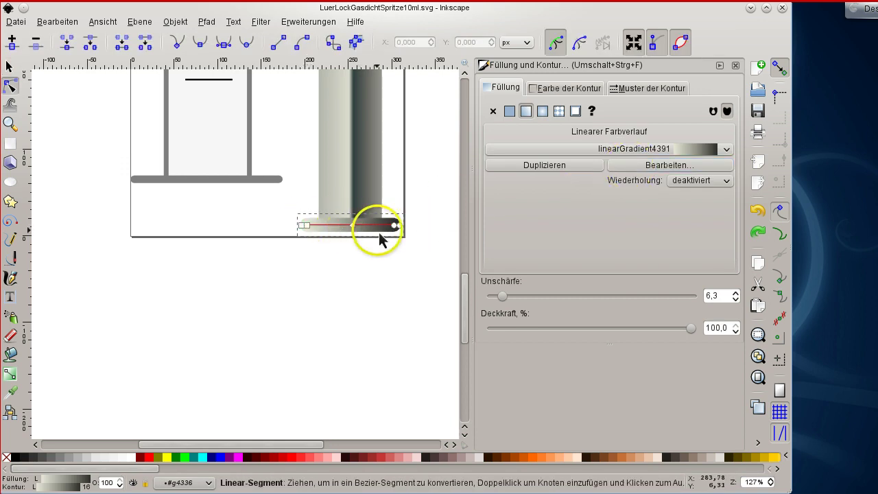
{"action": "scroll", "coordinate": [321, 240], "scroll_direction": "up", "scroll_amount": 4, "text": "ctrl"}
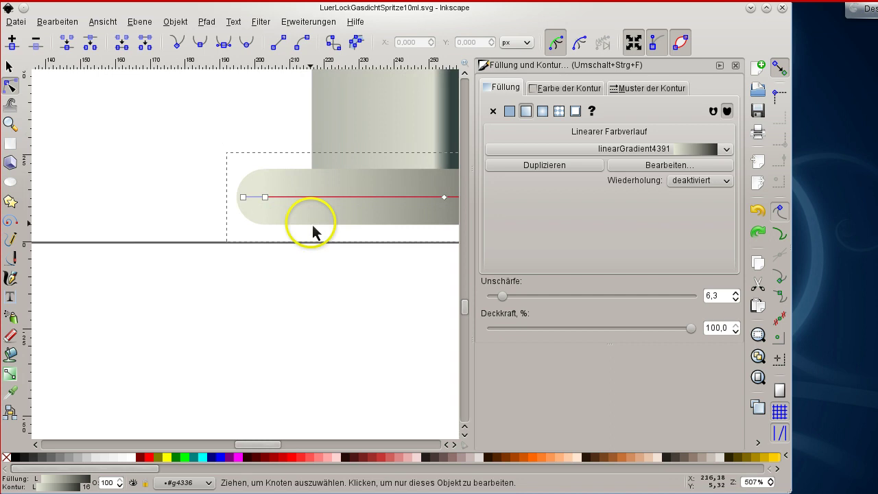
{"action": "scroll", "coordinate": [308, 227], "scroll_direction": "down", "scroll_amount": 2, "text": "ctrl"}
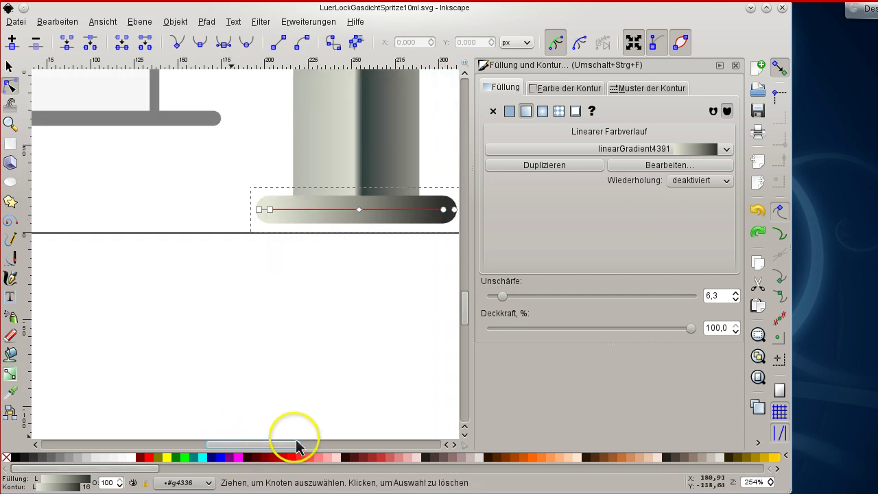
{"action": "scroll", "coordinate": [296, 446], "scroll_direction": "right", "scroll_amount": 2}
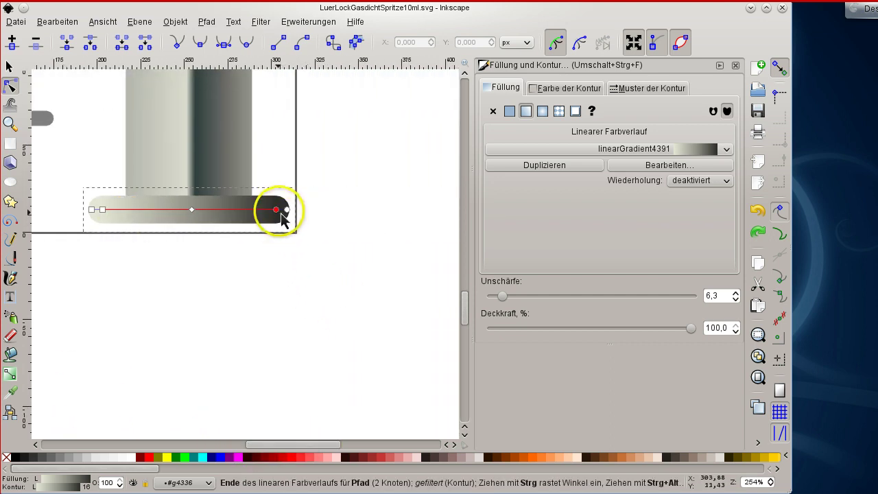
{"action": "left_click", "coordinate": [287, 210]}
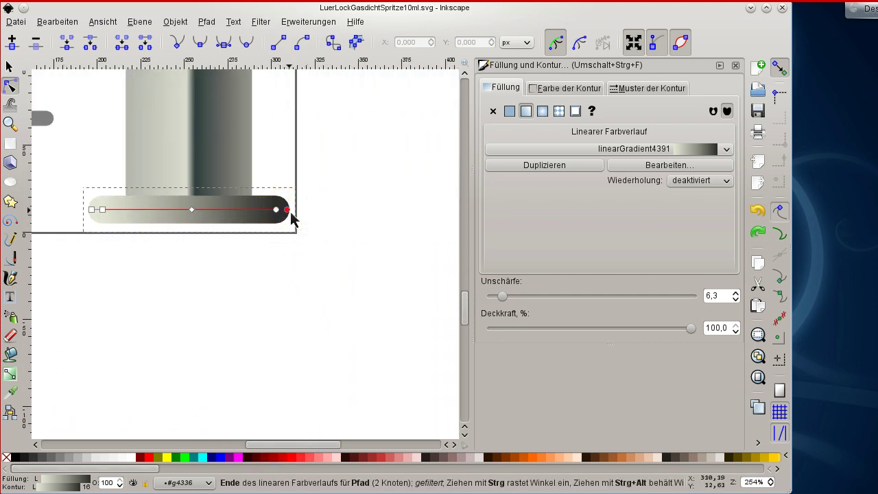
Open the base plate's linear gradient for editing, examine its list of stops, and close the gradient editor
{"action": "left_click", "coordinate": [662, 166]}
{"action": "left_click", "coordinate": [535, 89]}
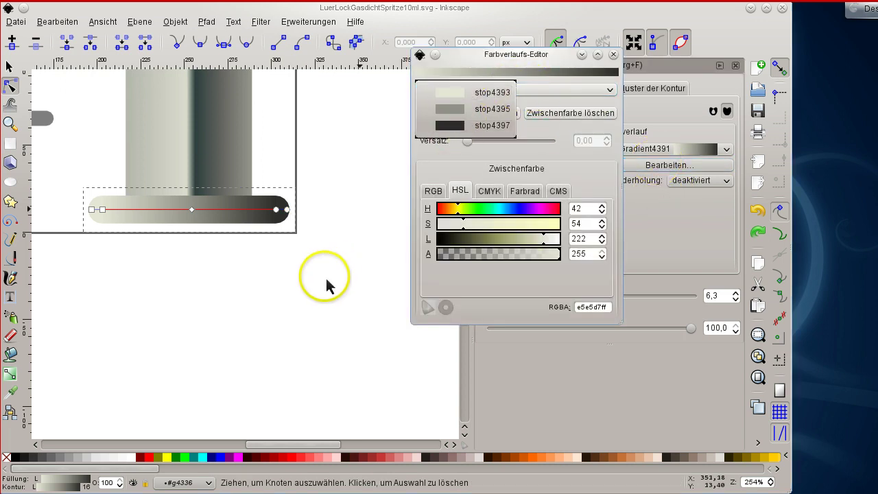
{"action": "left_click", "coordinate": [275, 215]}
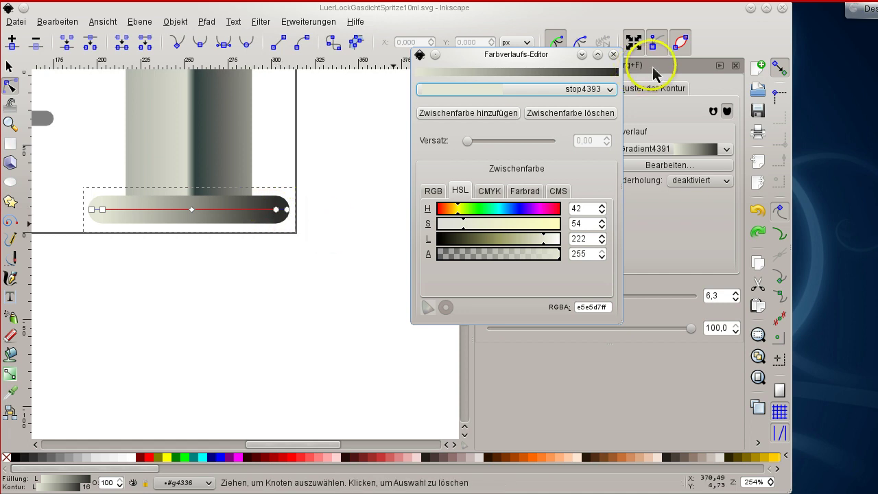
{"action": "left_click", "coordinate": [613, 55]}
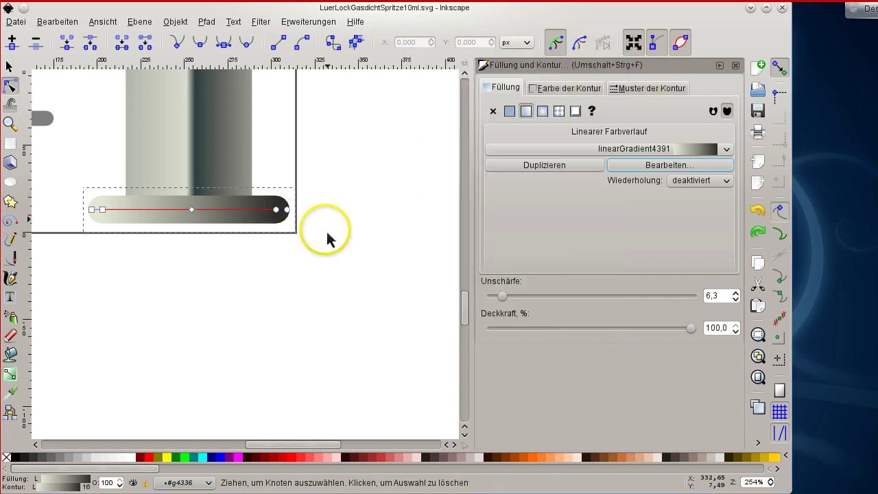
Select the plunger's grey rod above the base plate and inspect the gradient handles across its width
{"action": "left_click", "coordinate": [304, 271]}
{"action": "left_click_drag", "start_coordinate": [261, 445], "coordinate": [251, 439]}
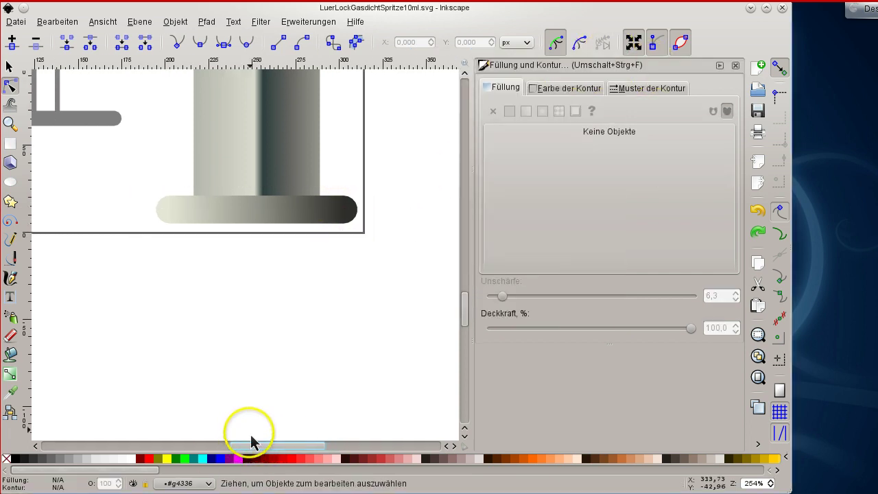
{"action": "scroll", "coordinate": [270, 318], "scroll_direction": "up", "scroll_amount": 5}
{"action": "left_click", "coordinate": [270, 318]}
{"action": "scroll", "coordinate": [269, 326], "scroll_direction": "down", "scroll_amount": 2}
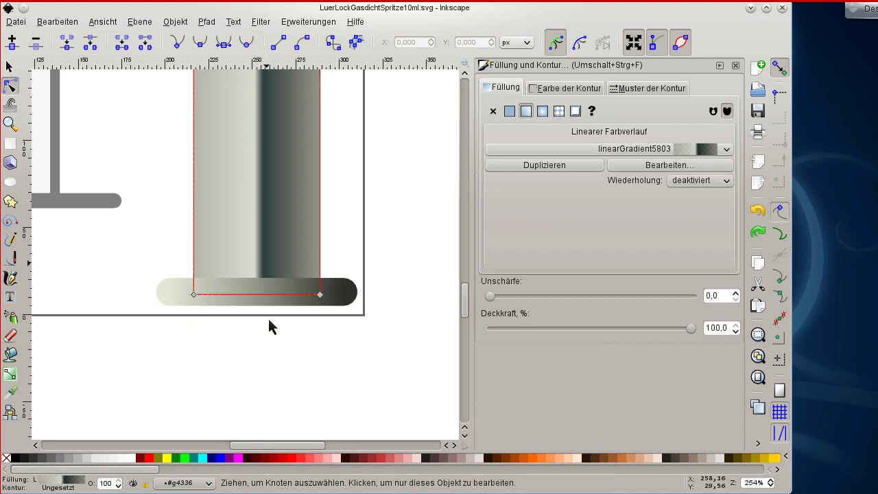
{"action": "scroll", "coordinate": [284, 175], "scroll_direction": "down", "scroll_amount": 2, "text": "ctrl"}
{"action": "scroll", "coordinate": [287, 176], "scroll_direction": "up", "scroll_amount": 2, "text": "ctrl"}
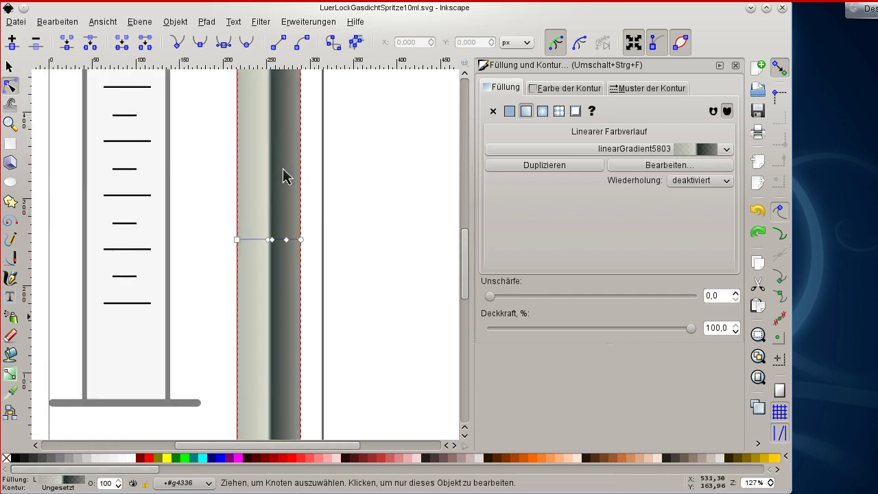
{"action": "scroll", "coordinate": [287, 176], "scroll_direction": "down", "scroll_amount": 2, "text": "ctrl"}
{"action": "scroll", "coordinate": [286, 176], "scroll_direction": "up", "scroll_amount": 2, "text": "ctrl"}
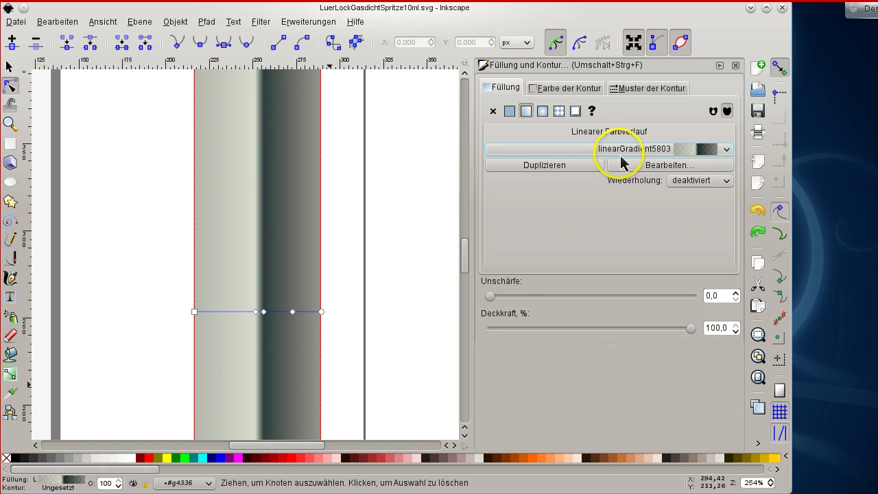
Open the rod's linear gradient for editing and examine its list of stops
{"action": "left_click", "coordinate": [641, 169]}
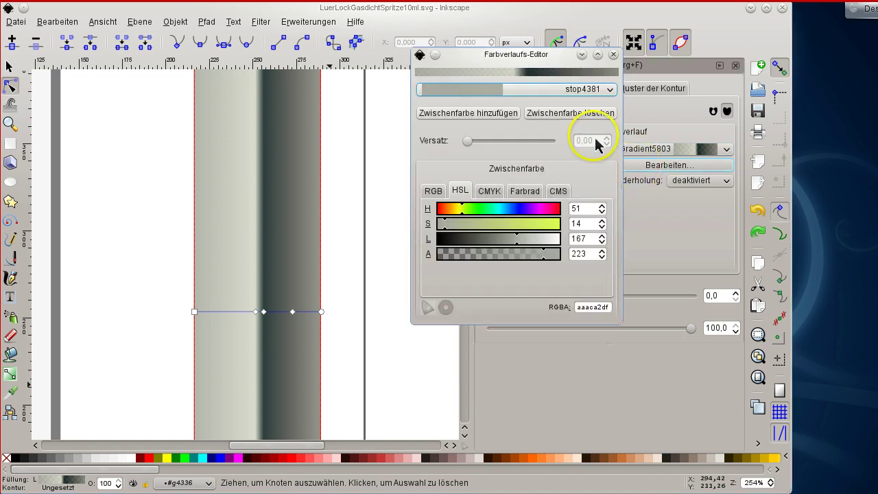
{"action": "left_click", "coordinate": [514, 91]}
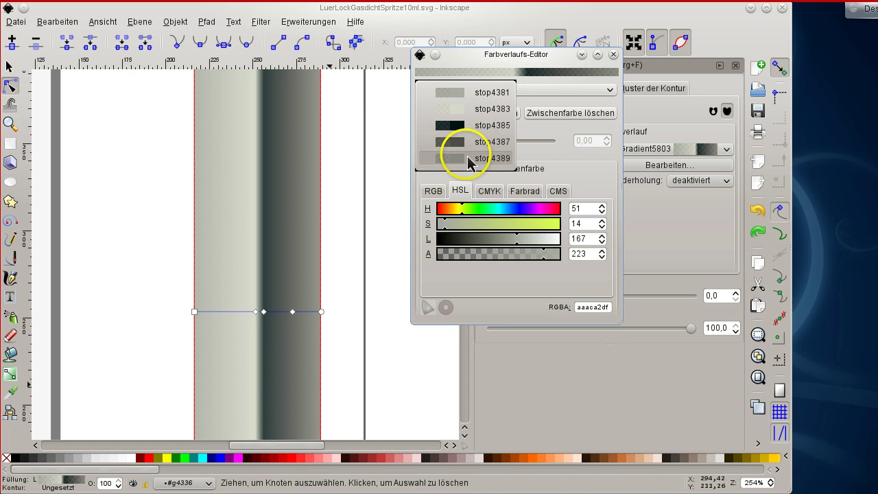
{"action": "left_click", "coordinate": [563, 101]}
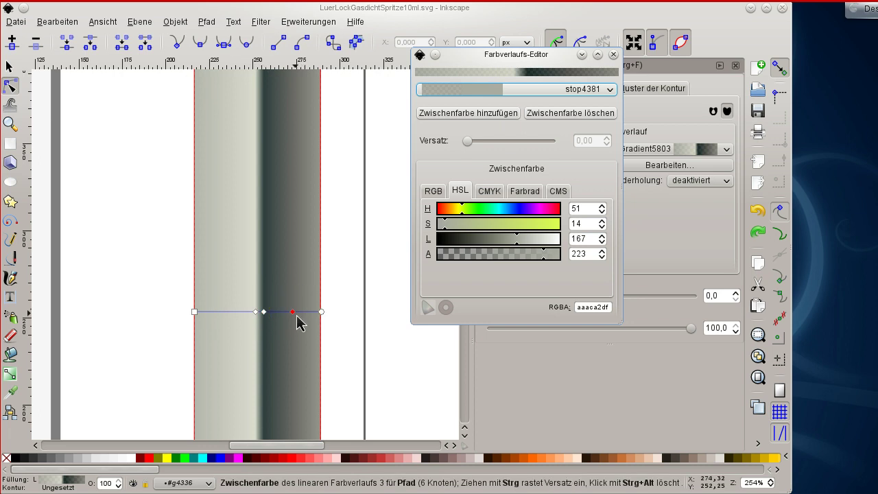
Examine closely the two neighbouring gradient stops at the rod's light-to-dark transition
{"action": "left_click", "coordinate": [257, 313]}
{"action": "left_click", "coordinate": [264, 313]}
{"action": "left_click", "coordinate": [267, 324]}
{"action": "scroll", "coordinate": [266, 335], "scroll_direction": "up", "scroll_amount": 4}
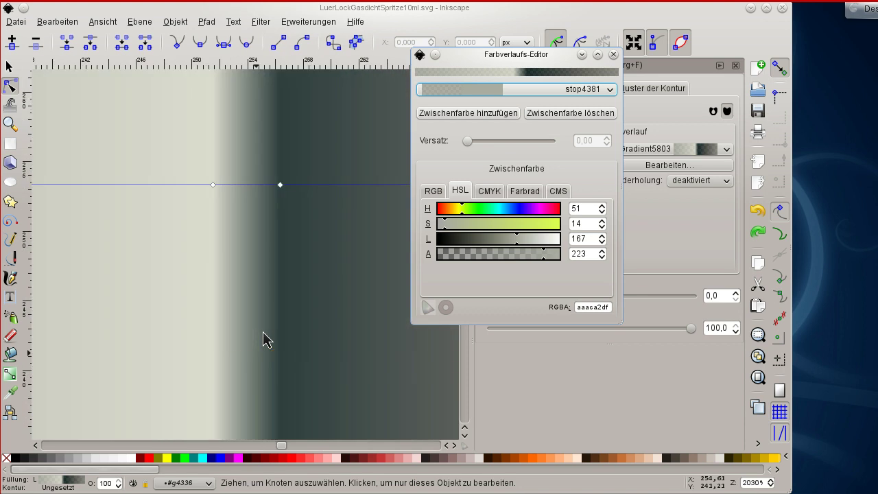
Try softening the rod's light-to-dark transition by moving the dark and light gradient stops farther apart, and undo both moves
{"action": "left_click", "coordinate": [270, 258]}
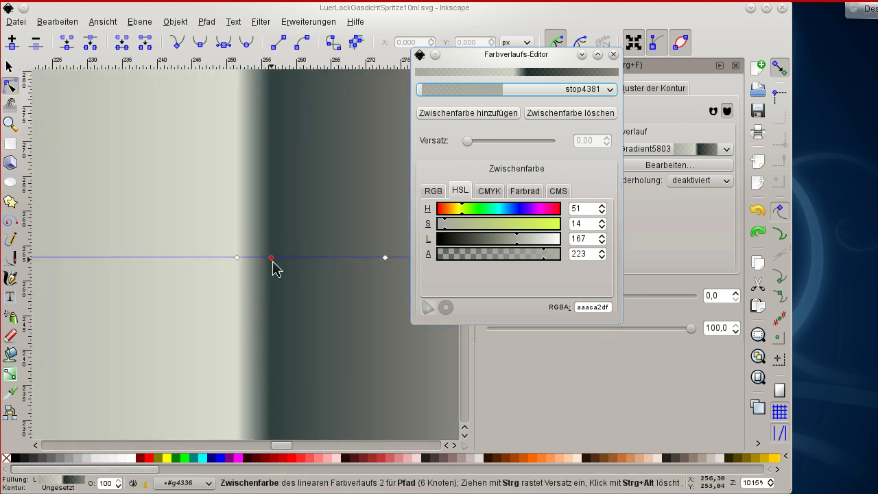
{"action": "left_click_drag", "start_coordinate": [273, 262], "coordinate": [314, 262]}
{"action": "scroll", "coordinate": [318, 264], "scroll_direction": "down", "scroll_amount": 6}
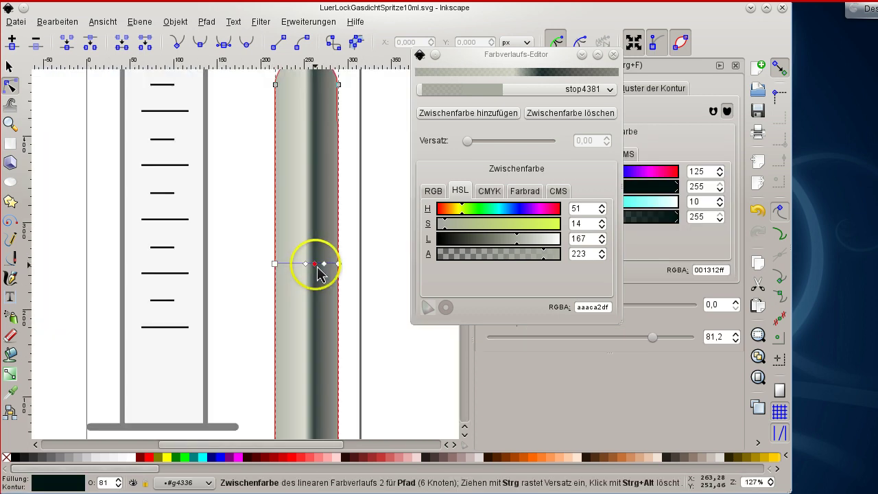
{"action": "mouse_move", "coordinate": [305, 269]}
{"action": "left_mouse_down"}
{"action": "mouse_move", "coordinate": [286, 269]}
{"action": "mouse_move", "coordinate": [319, 273]}
{"action": "left_mouse_up"}
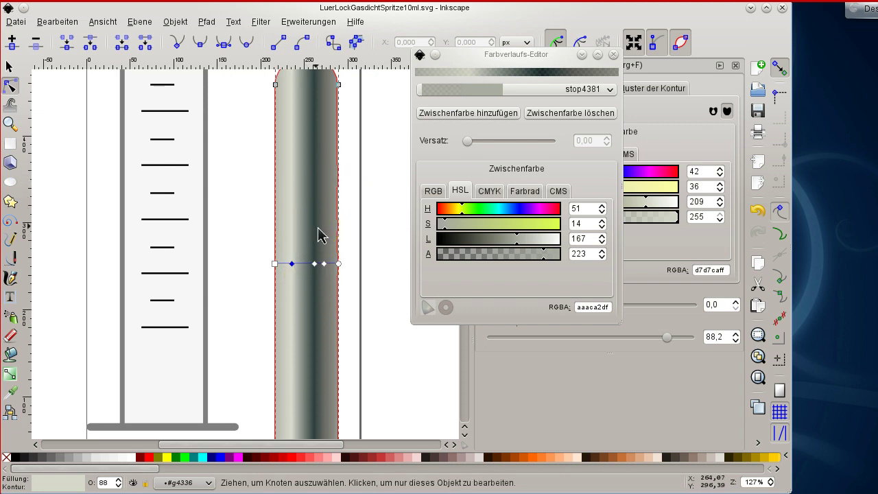
{"action": "left_click", "coordinate": [311, 272]}
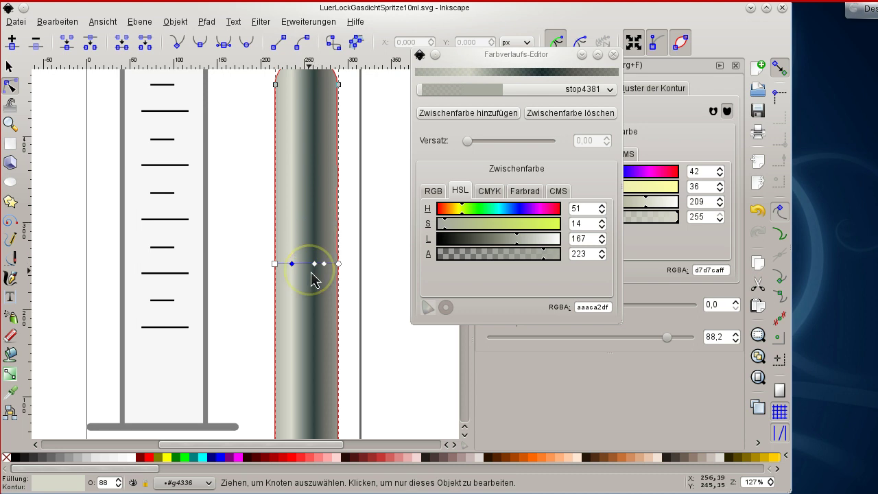
{"action": "middle_click", "coordinate": [309, 258]}
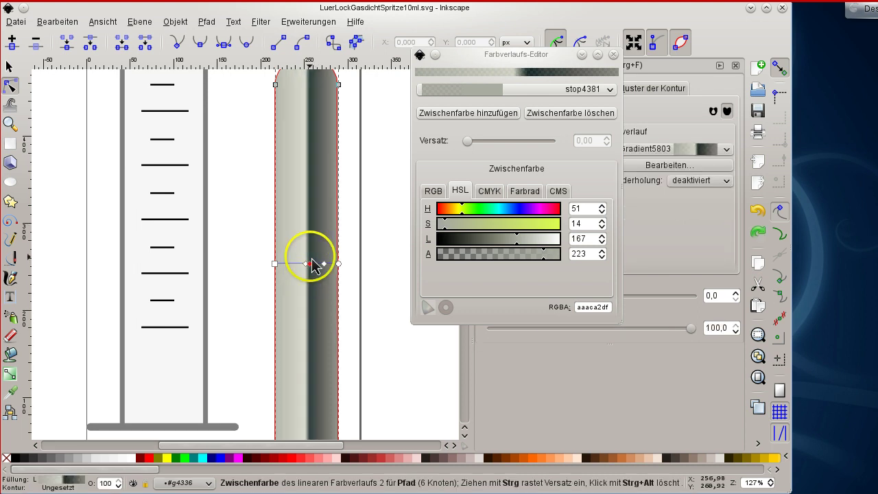
Compare the rod's gradient handles with the stops listed in its linear gradient, and close the gradient editor
{"action": "middle_click", "coordinate": [311, 266]}
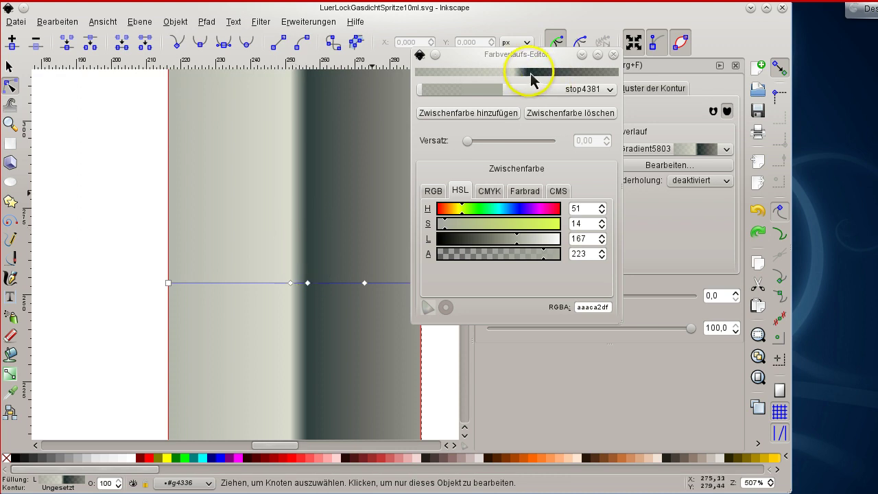
{"action": "left_click", "coordinate": [528, 88]}
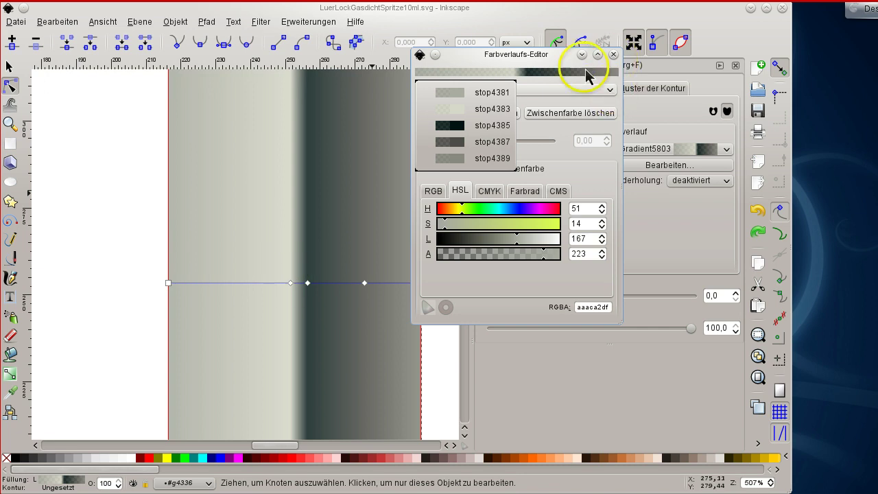
{"action": "left_click", "coordinate": [614, 55]}
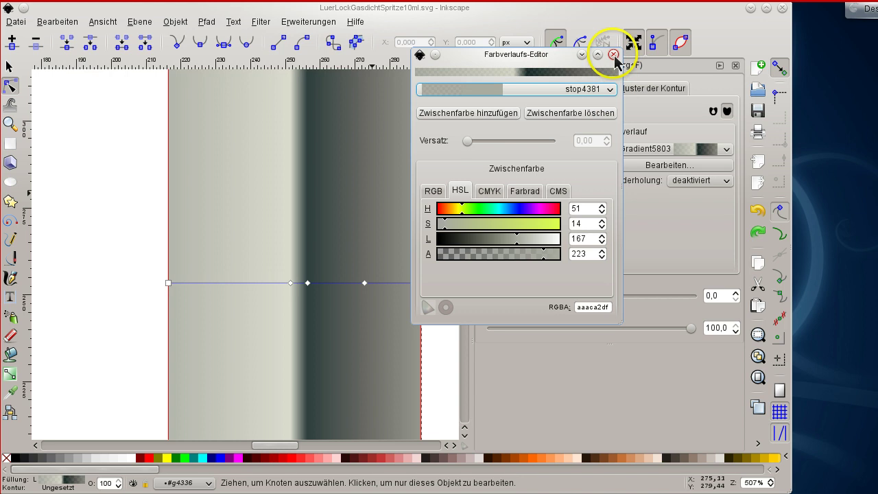
{"action": "left_click", "coordinate": [614, 55]}
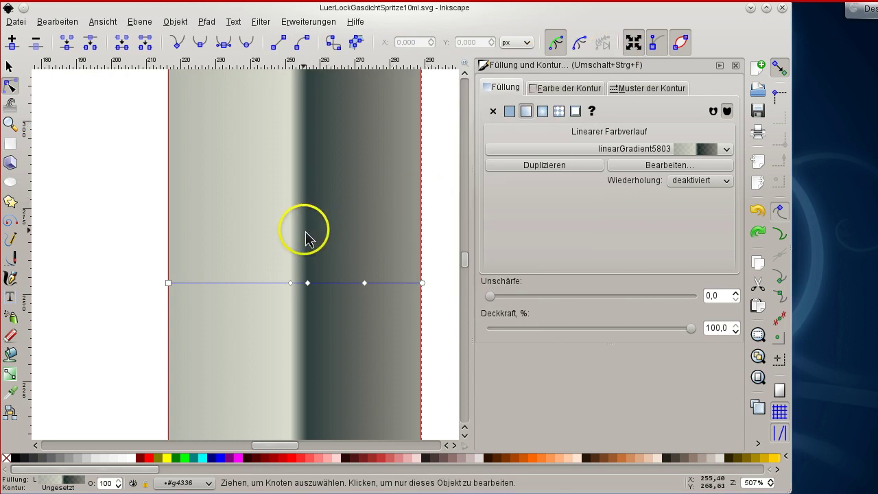
Deselect the rod and examine its overall shading up to the rounded upper end
{"action": "scroll", "coordinate": [322, 207], "scroll_direction": "down", "scroll_amount": 3}
{"action": "scroll", "coordinate": [325, 207], "scroll_direction": "up", "scroll_amount": 1}
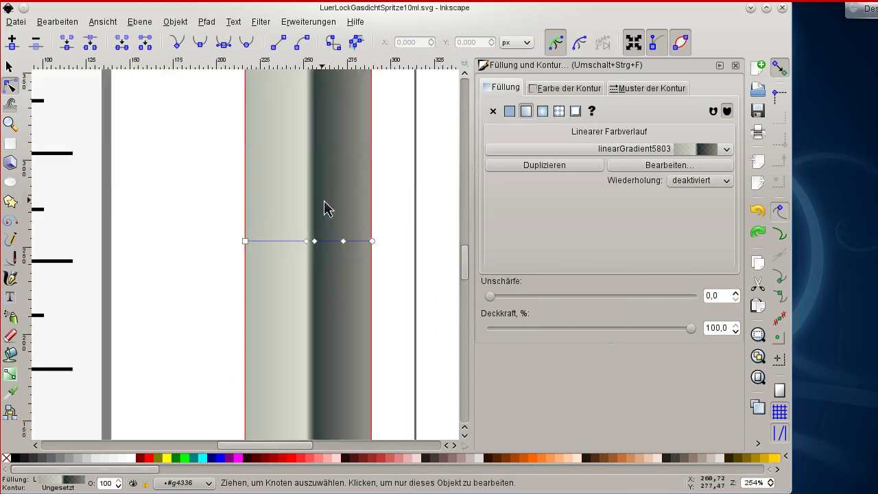
{"action": "left_click", "coordinate": [364, 195]}
{"action": "key", "text": "Escape"}
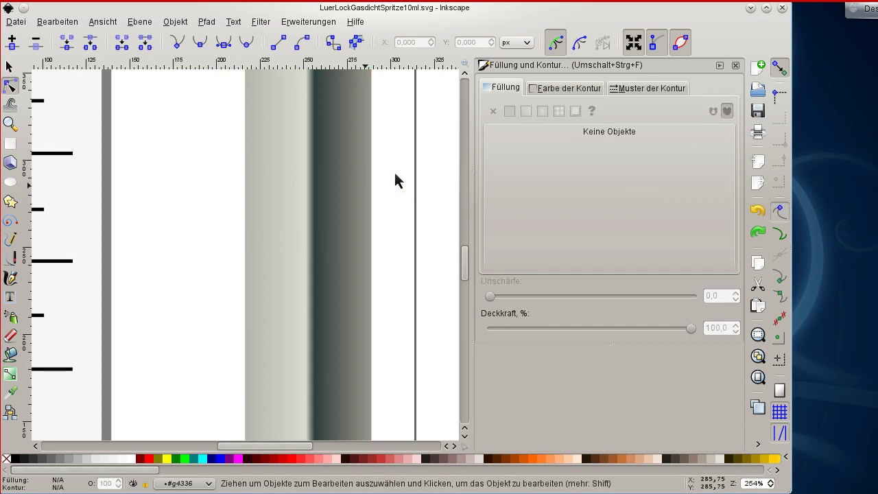
{"action": "scroll", "coordinate": [395, 180], "scroll_direction": "down", "scroll_amount": 1}
{"action": "scroll", "coordinate": [395, 180], "scroll_direction": "up", "scroll_amount": 2}
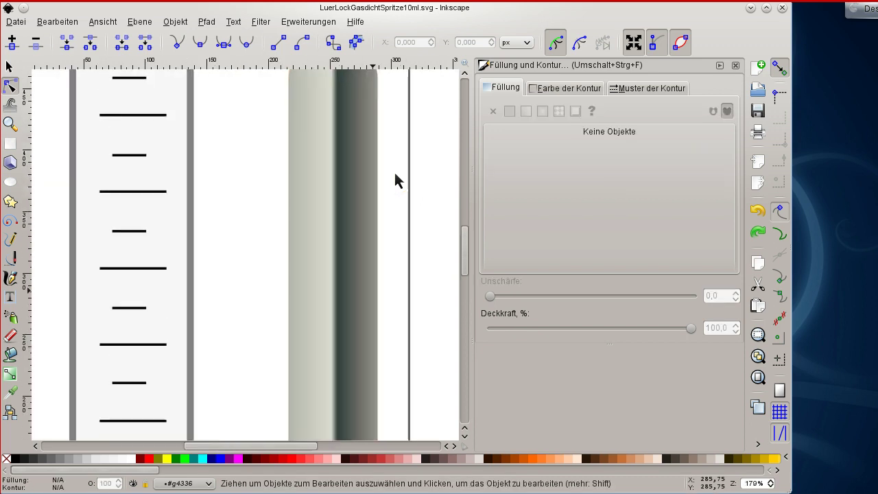
{"action": "scroll", "coordinate": [396, 180], "scroll_direction": "up", "scroll_amount": 2}
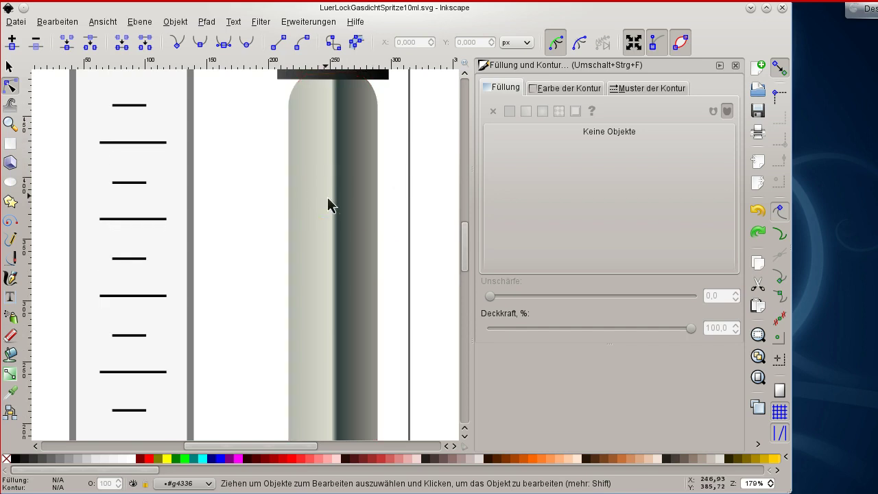
Switch to the Bunsenbrenner.svg drawing and examine the shading on the burner's tube and upper collar
{"action": "left_click", "coordinate": [348, 243]}
{"action": "left_click", "coordinate": [359, 265]}
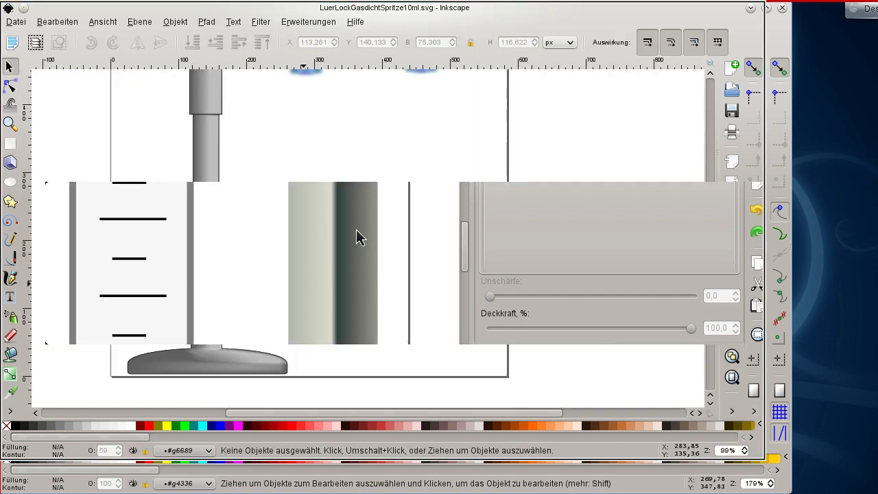
{"action": "left_click", "coordinate": [327, 236]}
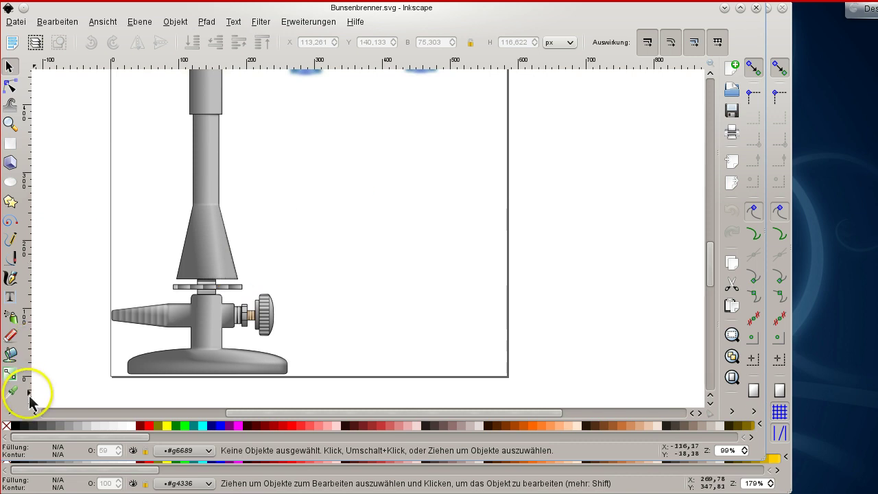
{"action": "left_click", "coordinate": [233, 313]}
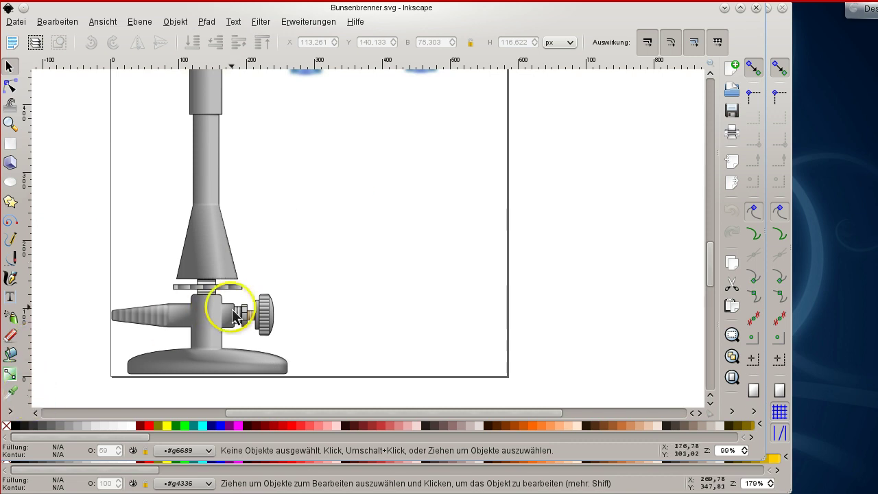
{"action": "left_click", "coordinate": [226, 179]}
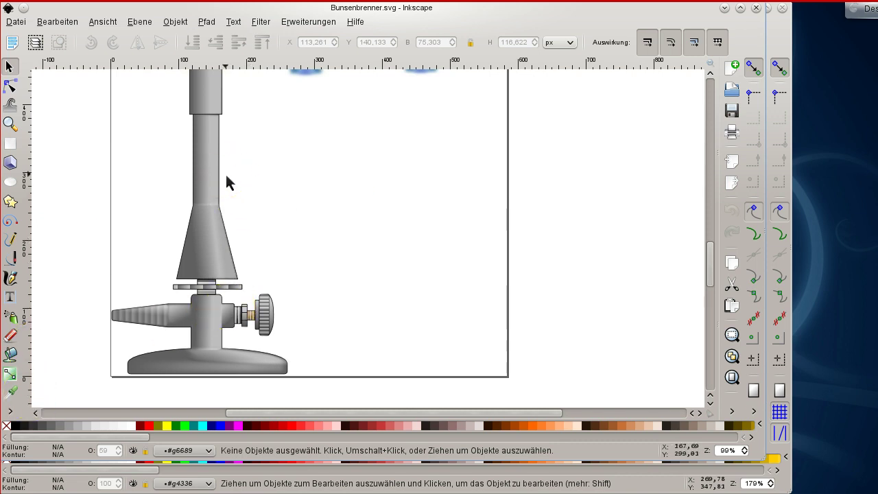
{"action": "scroll", "coordinate": [226, 176], "scroll_direction": "up", "scroll_amount": 2}
{"action": "left_click", "coordinate": [215, 147]}
{"action": "left_click", "coordinate": [202, 125]}
{"action": "left_click", "coordinate": [202, 153]}
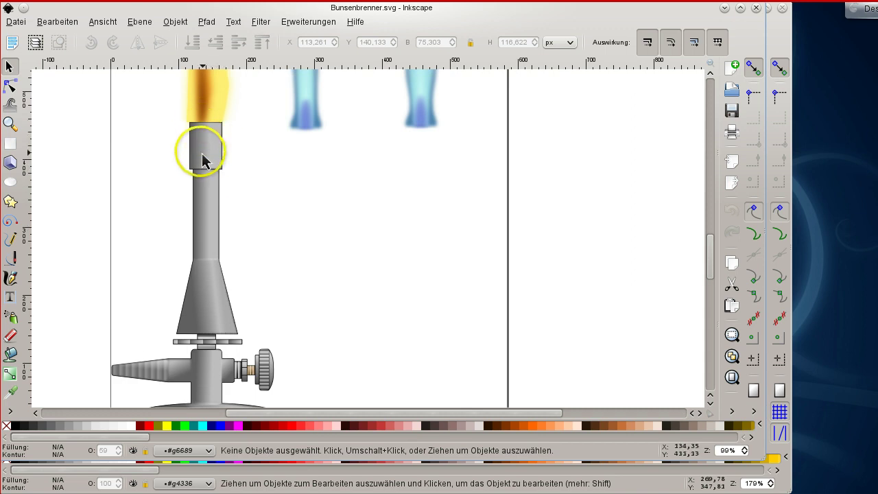
{"action": "left_click", "coordinate": [210, 139]}
{"action": "left_click", "coordinate": [197, 168]}
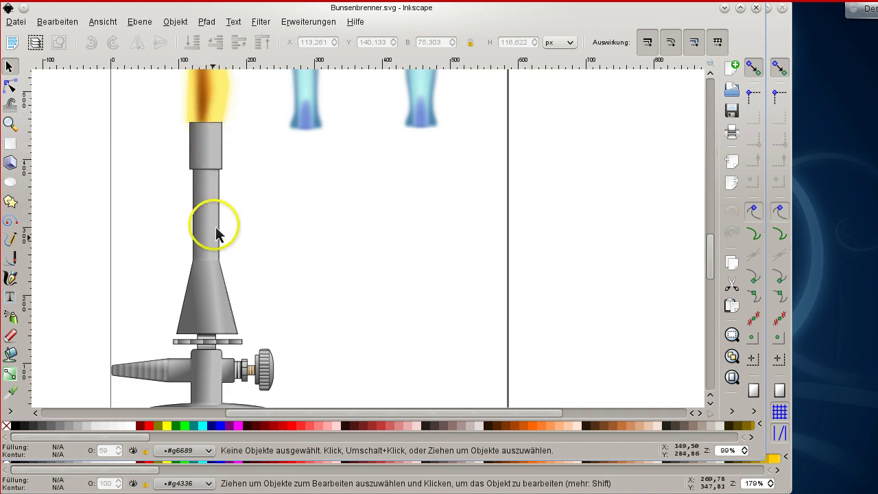
Select the highlight path on the burner's upper collar and display its fill and stroke settings
{"action": "left_click", "coordinate": [212, 140]}
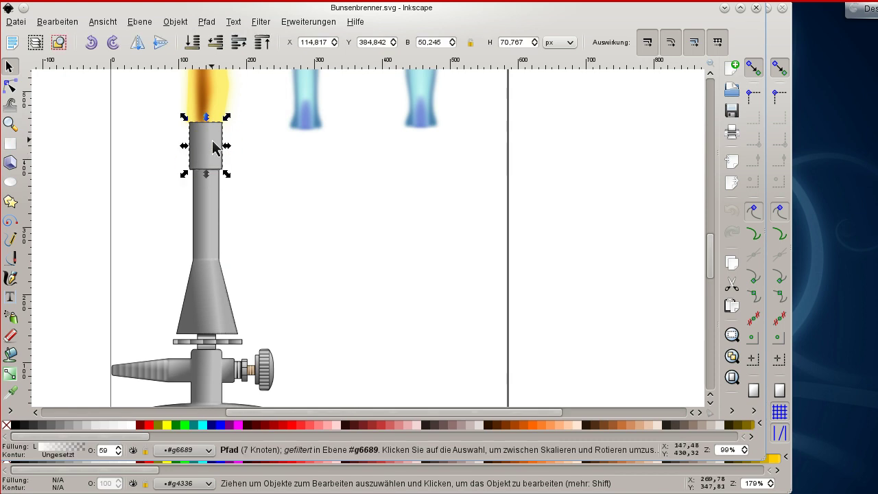
{"action": "left_click", "coordinate": [140, 22]}
{"action": "mouse_move", "coordinate": [173, 24]}
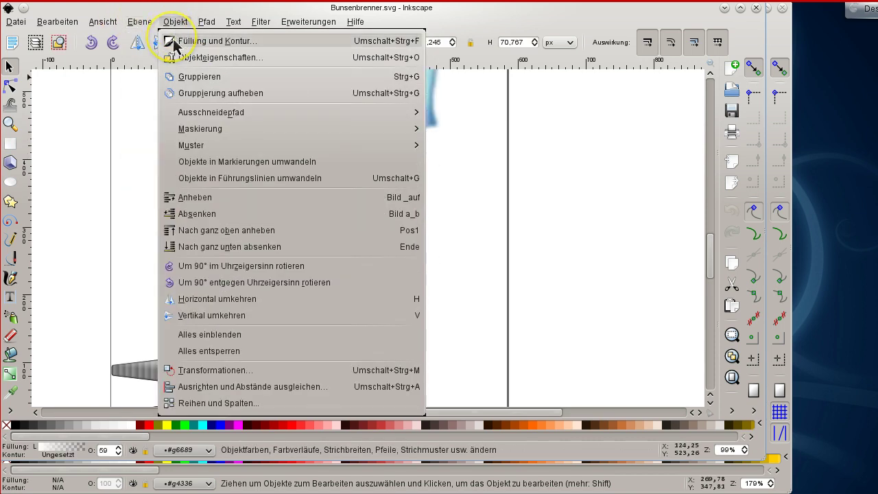
{"action": "left_click", "coordinate": [177, 43]}
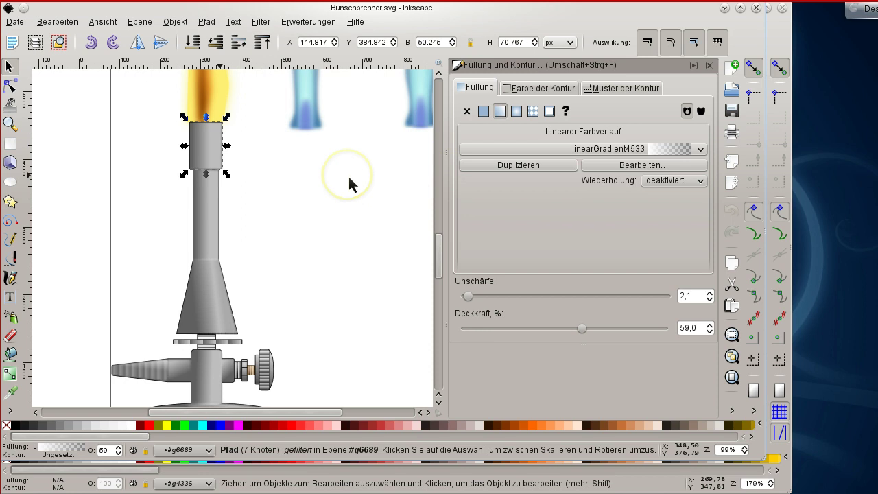
Move the blurred highlight off the upper collar to expose the dark shape beneath, put it back, and deselect it
{"action": "left_click", "coordinate": [227, 157]}
{"action": "left_click", "coordinate": [217, 156]}
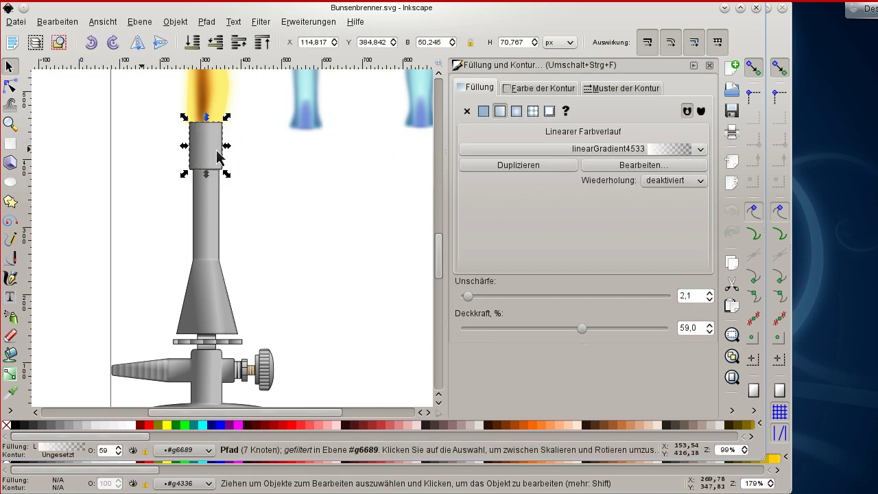
{"action": "left_click_drag", "start_coordinate": [222, 153], "coordinate": [263, 200]}
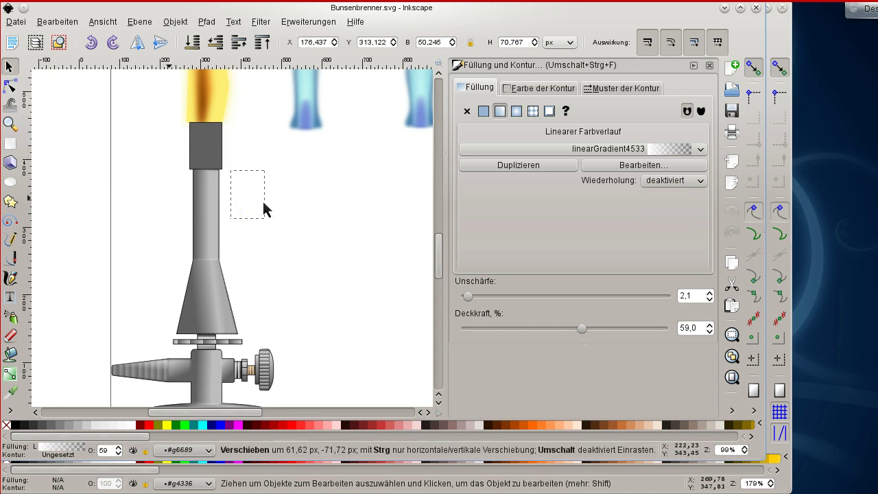
{"action": "left_click_drag", "start_coordinate": [264, 203], "coordinate": [217, 146]}
{"action": "left_click", "coordinate": [257, 151]}
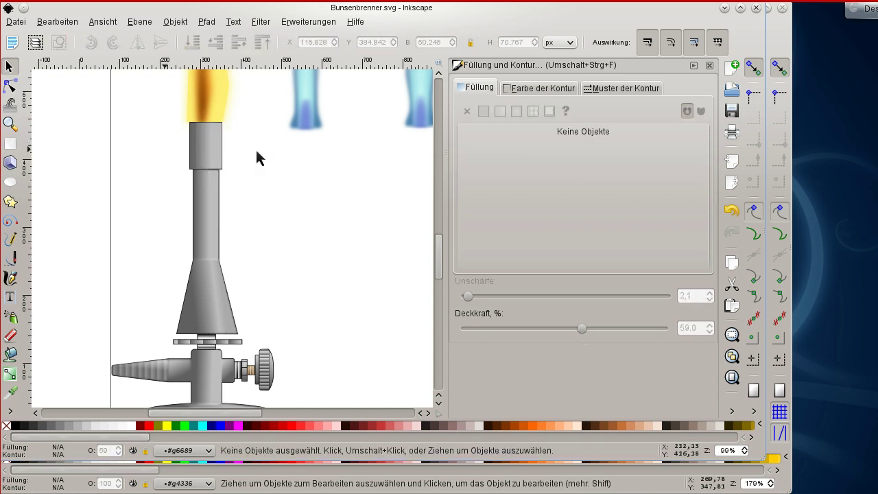
Inspect the highlight on the burner's tube, and shift the blurred highlight over the conical section about 4 px sideways
{"action": "left_click", "coordinate": [226, 153]}
{"action": "left_click", "coordinate": [216, 233]}
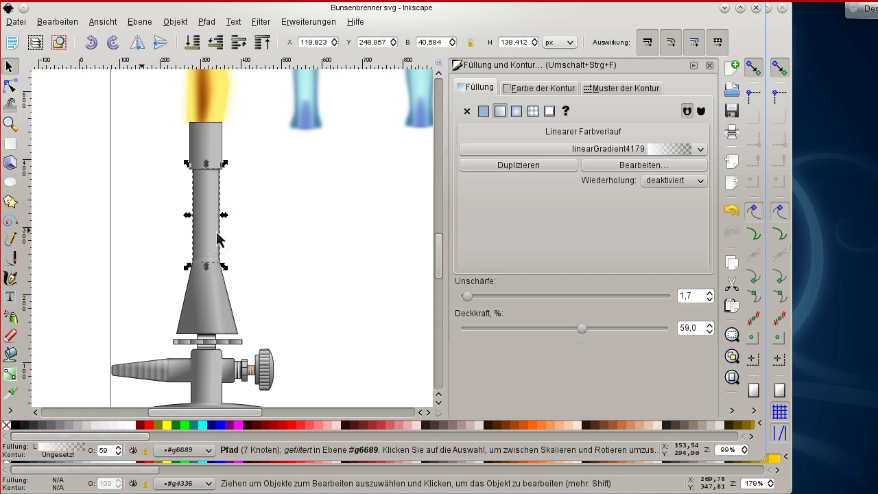
{"action": "left_click_drag", "start_coordinate": [217, 238], "coordinate": [216, 275]}
{"action": "left_click", "coordinate": [214, 305]}
{"action": "mouse_move", "coordinate": [214, 309]}
{"action": "left_mouse_down"}
{"action": "mouse_move", "coordinate": [230, 314]}
{"action": "mouse_move", "coordinate": [214, 301]}
{"action": "mouse_move", "coordinate": [238, 300]}
{"action": "mouse_move", "coordinate": [254, 277]}
{"action": "mouse_move", "coordinate": [237, 268]}
{"action": "mouse_move", "coordinate": [215, 309]}
{"action": "left_mouse_up"}
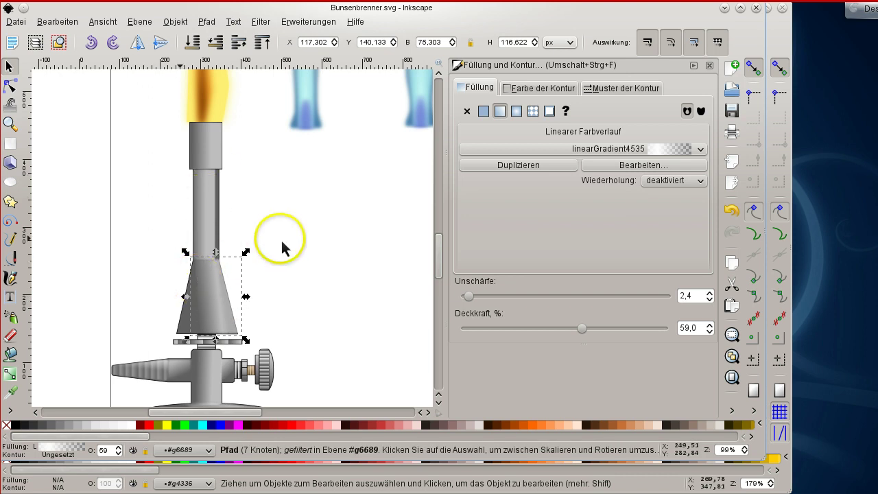
Select the highlight inside the group on the column above the burner's foot, and move it aside and back over the column
{"action": "scroll", "coordinate": [283, 247], "scroll_direction": "down", "scroll_amount": 4}
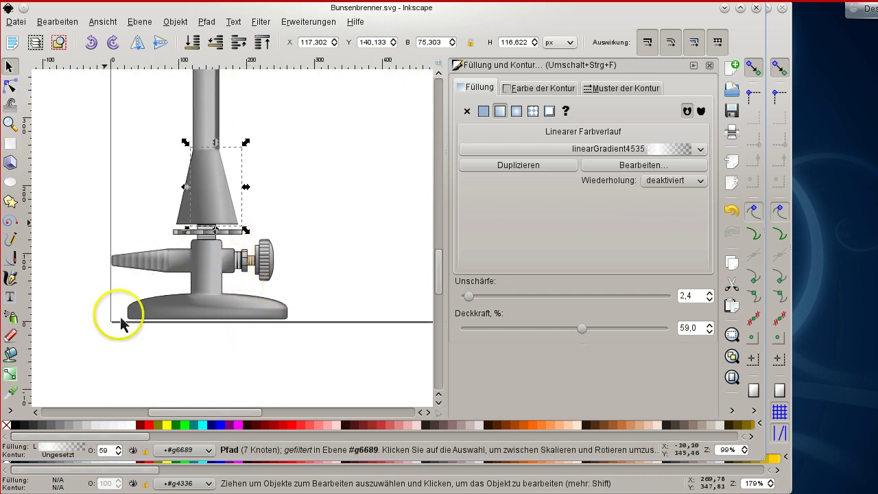
{"action": "scroll", "coordinate": [202, 323], "scroll_direction": "up", "scroll_amount": 2, "text": "ctrl"}
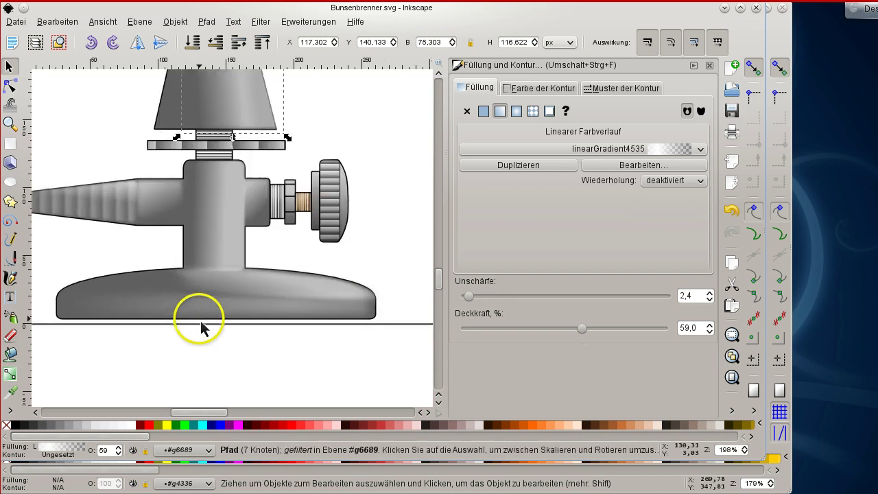
{"action": "left_click", "coordinate": [206, 247], "text": "ctrl"}
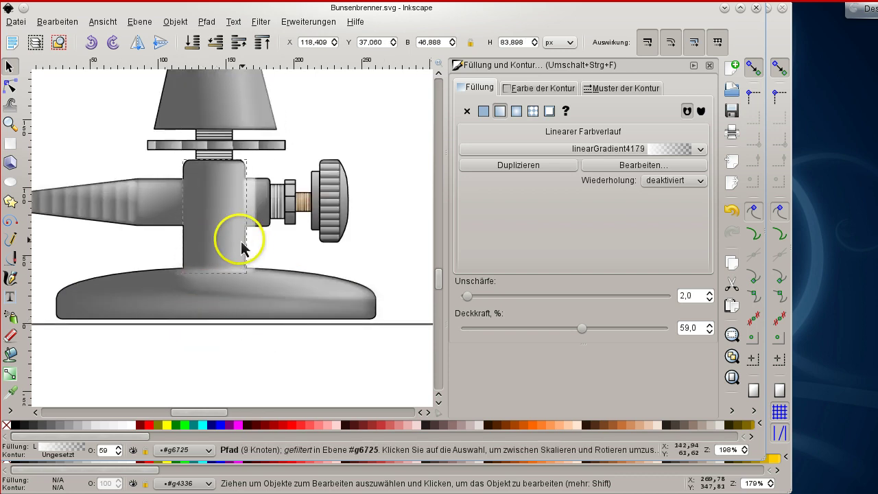
{"action": "mouse_move", "coordinate": [242, 248]}
{"action": "left_mouse_down"}
{"action": "mouse_move", "coordinate": [249, 245]}
{"action": "mouse_move", "coordinate": [217, 239]}
{"action": "left_mouse_up"}
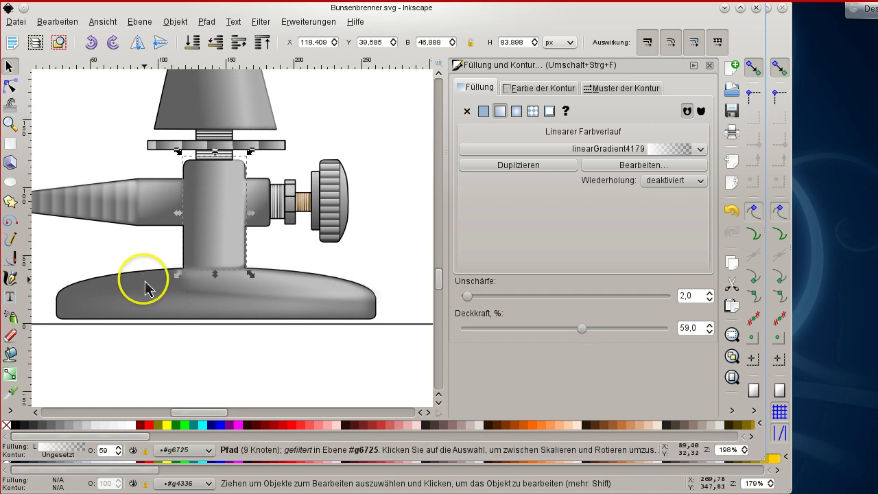
{"action": "left_click_drag", "start_coordinate": [219, 217], "coordinate": [220, 228]}
Select the solid grey body shape of the burner's base to inspect its flat fill, and widen the window
{"action": "left_click", "coordinate": [135, 278]}
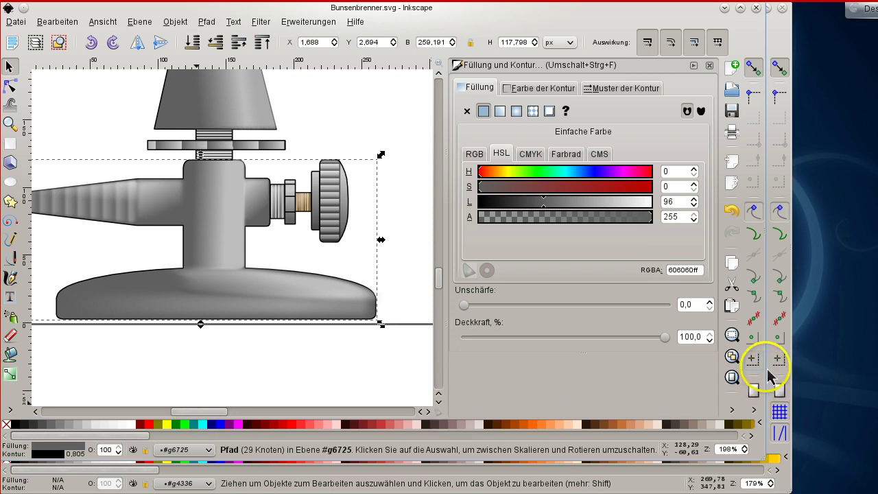
{"action": "left_click_drag", "start_coordinate": [791, 368], "coordinate": [850, 364]}
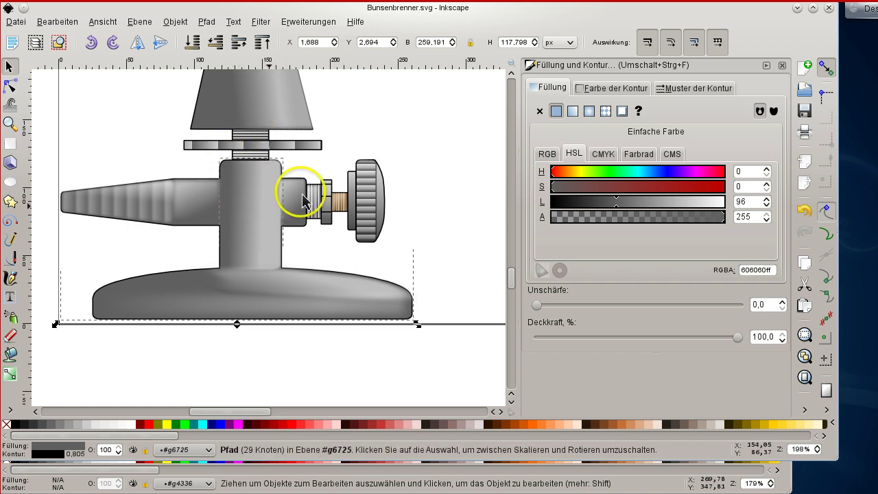
Shift the lower column's highlight about 5 px sideways, inspect the side pipe's highlight, and displace the ribbed nozzle's highlight
{"action": "key", "text": "Tab"}
{"action": "mouse_move", "coordinate": [255, 208]}
{"action": "left_mouse_down"}
{"action": "mouse_move", "coordinate": [343, 177]}
{"action": "mouse_move", "coordinate": [388, 180]}
{"action": "mouse_move", "coordinate": [271, 211]}
{"action": "left_mouse_up"}
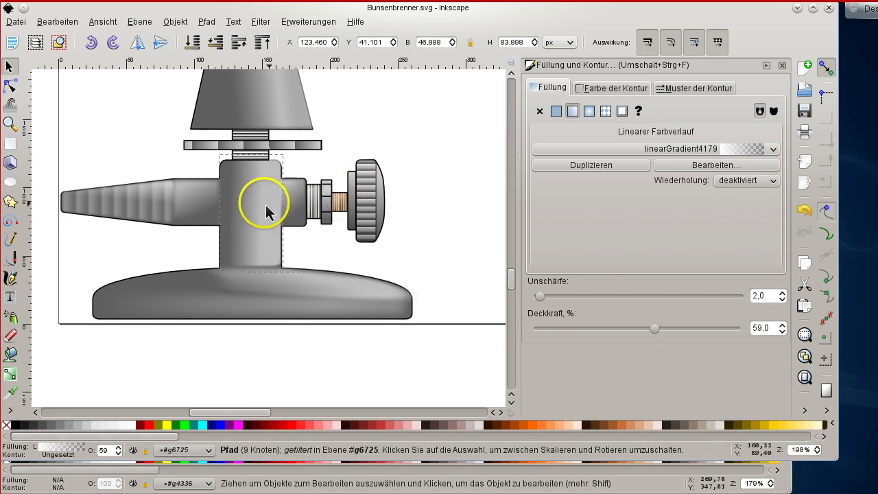
{"action": "left_click", "coordinate": [192, 201]}
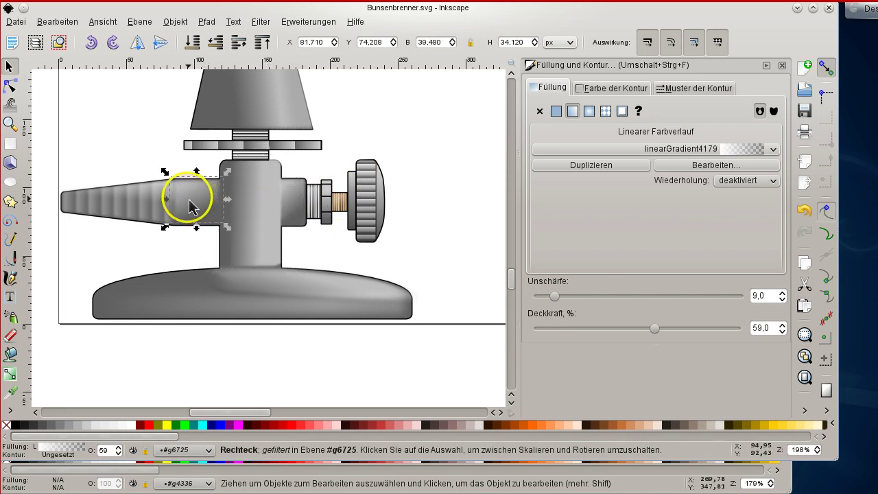
{"action": "left_click", "coordinate": [121, 211]}
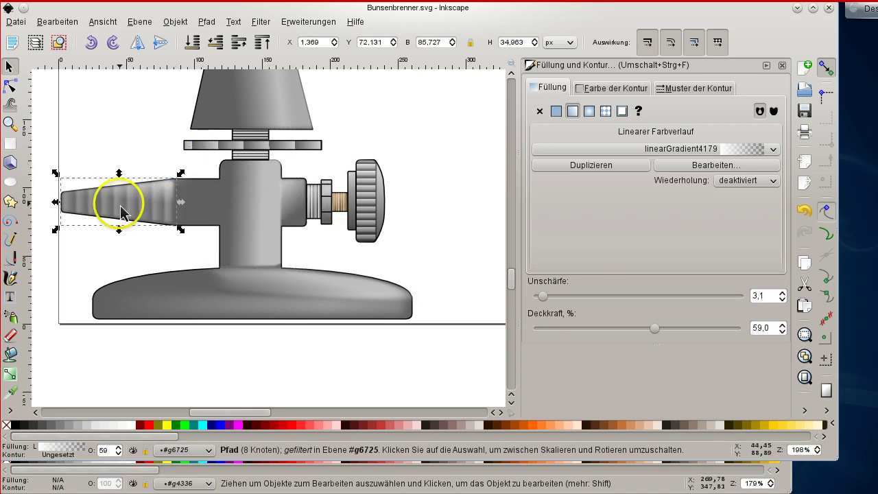
{"action": "left_click_drag", "start_coordinate": [121, 212], "coordinate": [100, 168]}
Select the highlight path on the burner's foot and display its nodes and gradient handles
{"action": "left_click", "coordinate": [300, 290]}
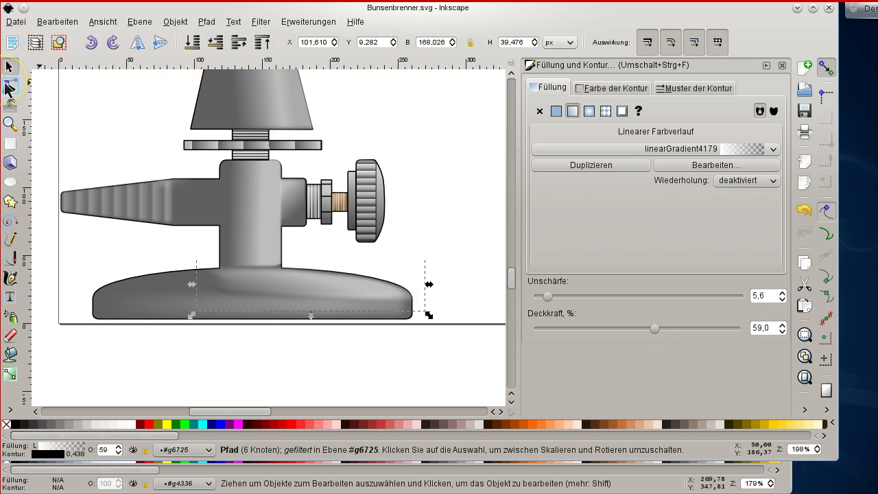
{"action": "left_click", "coordinate": [9, 86]}
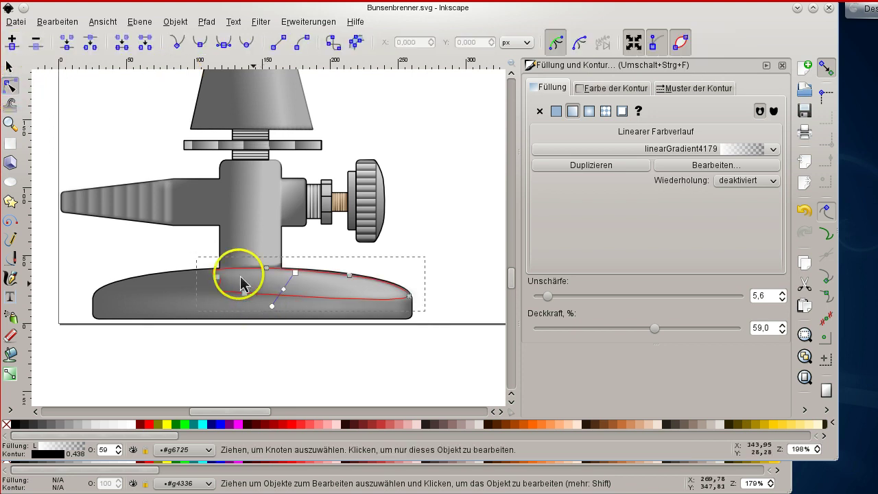